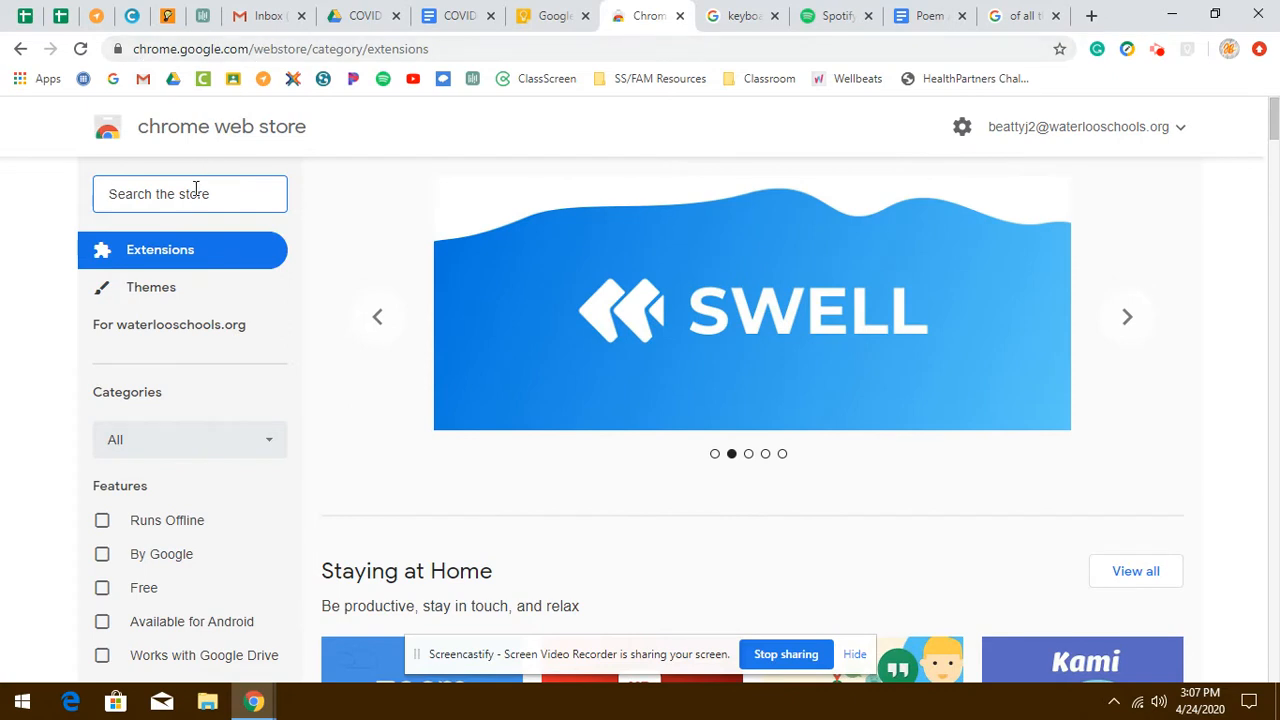
- Search the Chrome Web Store for google keep
{"action": "type", "text": "google k"}
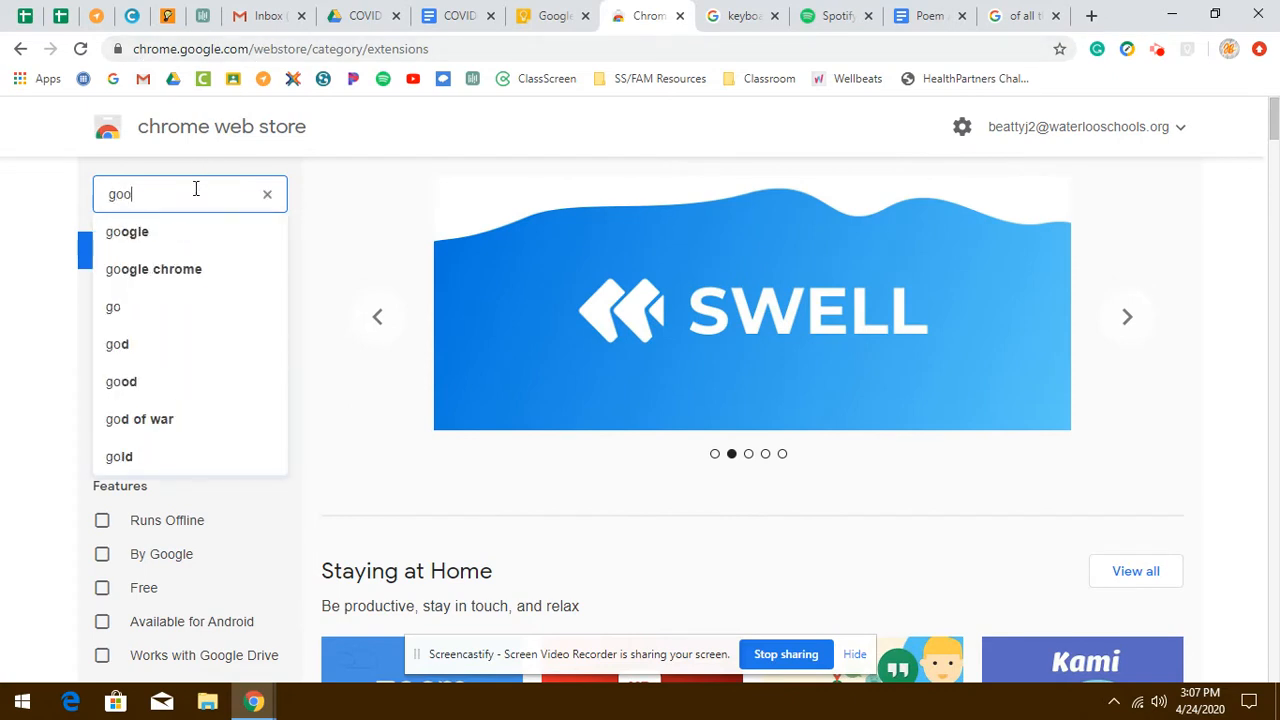
{"action": "type", "text": "eep"}
{"action": "key", "text": "Return"}
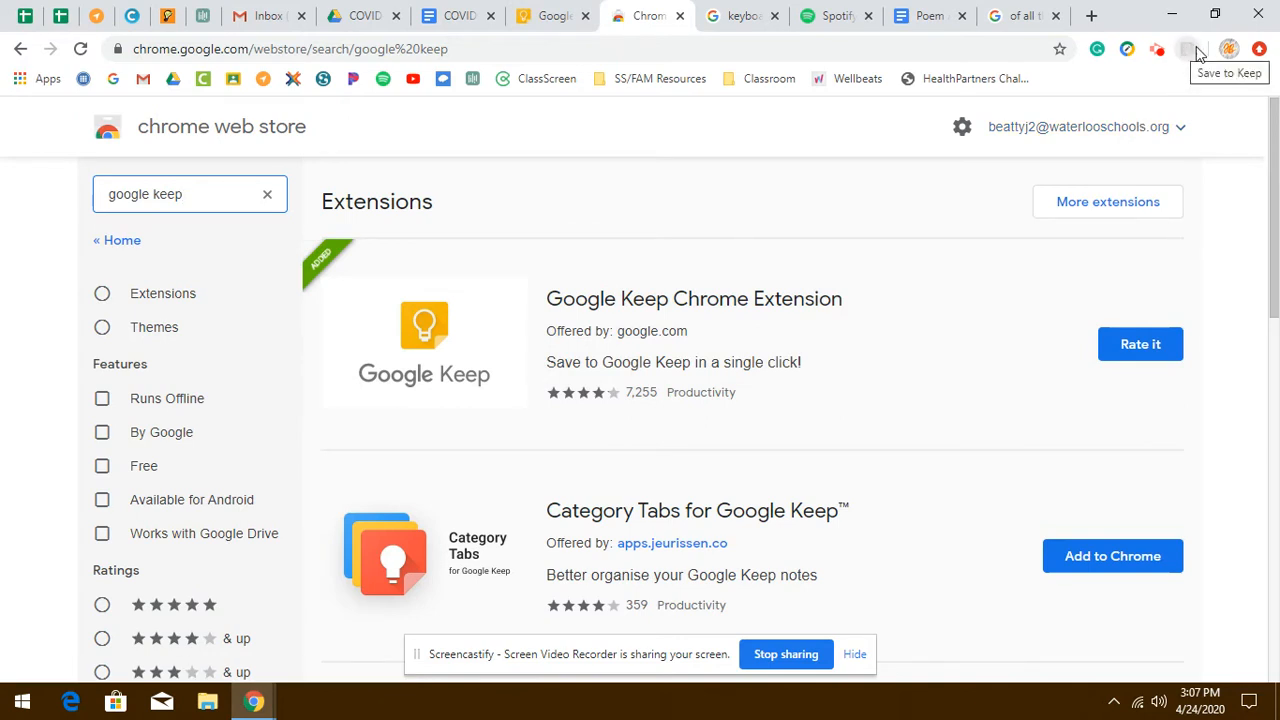
- In Keep, start a new checklist note titled Homework with the first item Science
{"action": "left_click", "coordinate": [1192, 52]}
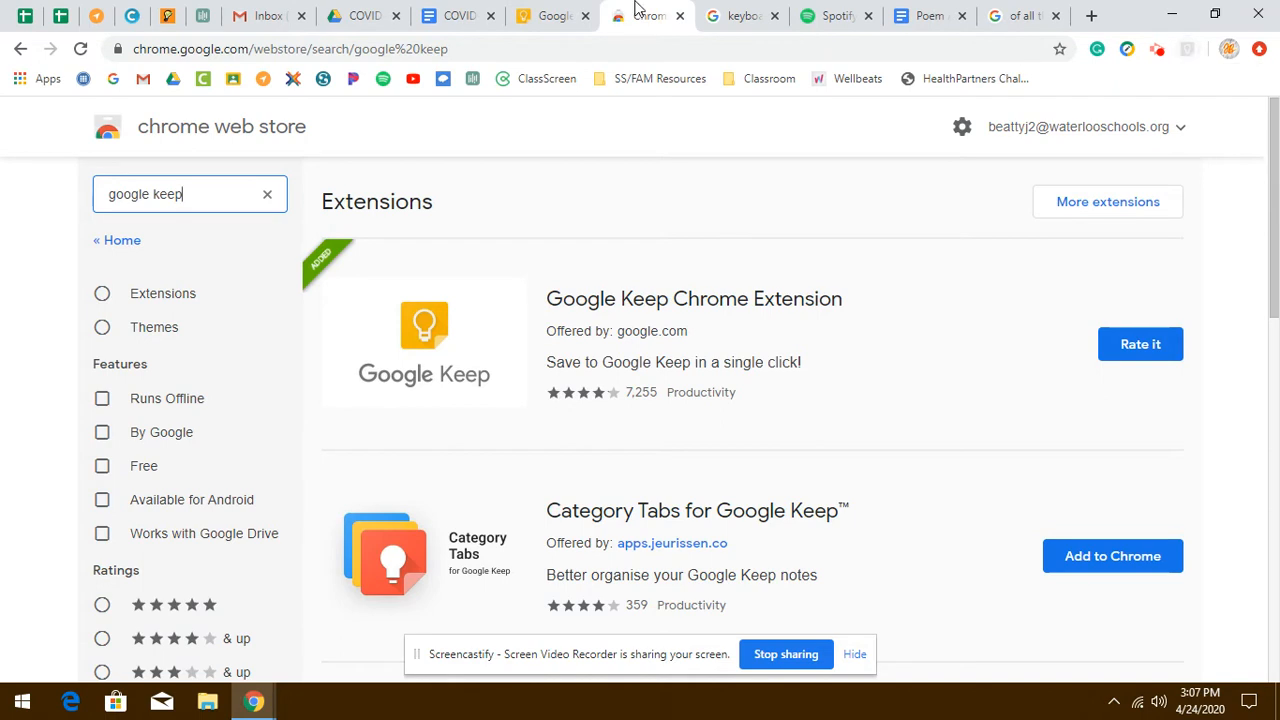
{"action": "left_click", "coordinate": [537, 12]}
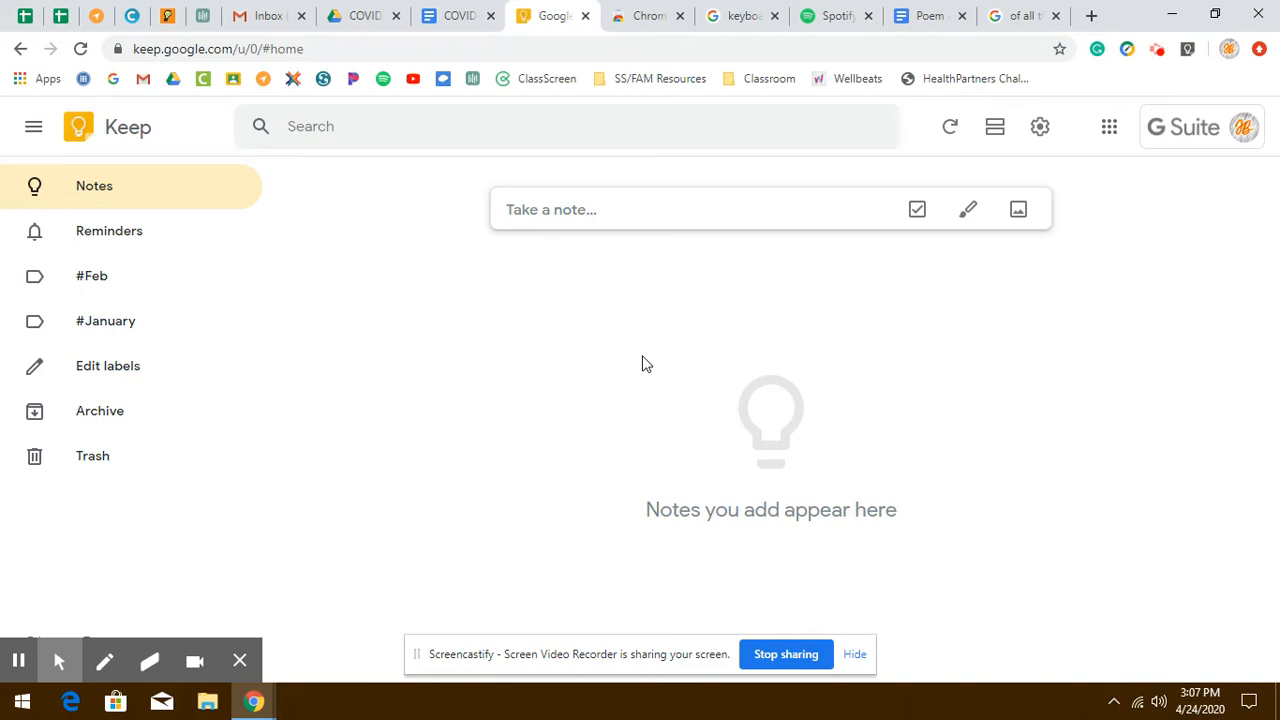
{"action": "left_click", "coordinate": [916, 212]}
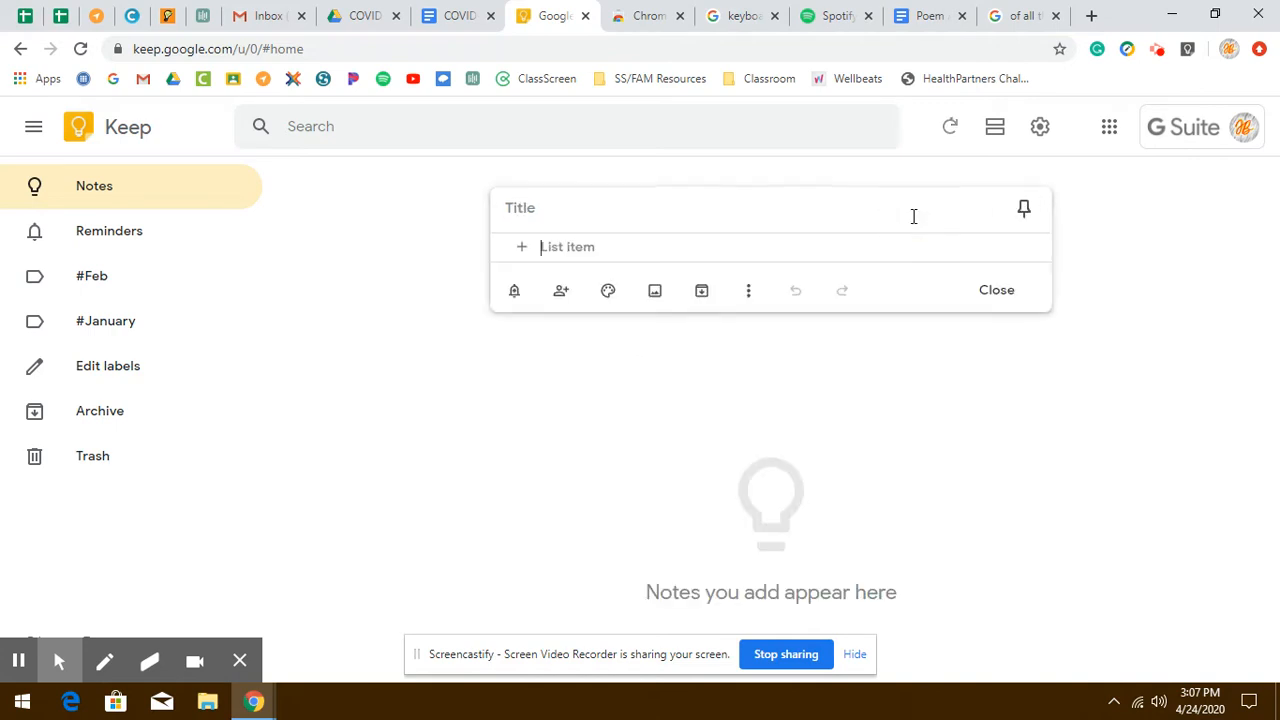
{"action": "left_click", "coordinate": [544, 216]}
{"action": "type", "text": "Homework"}
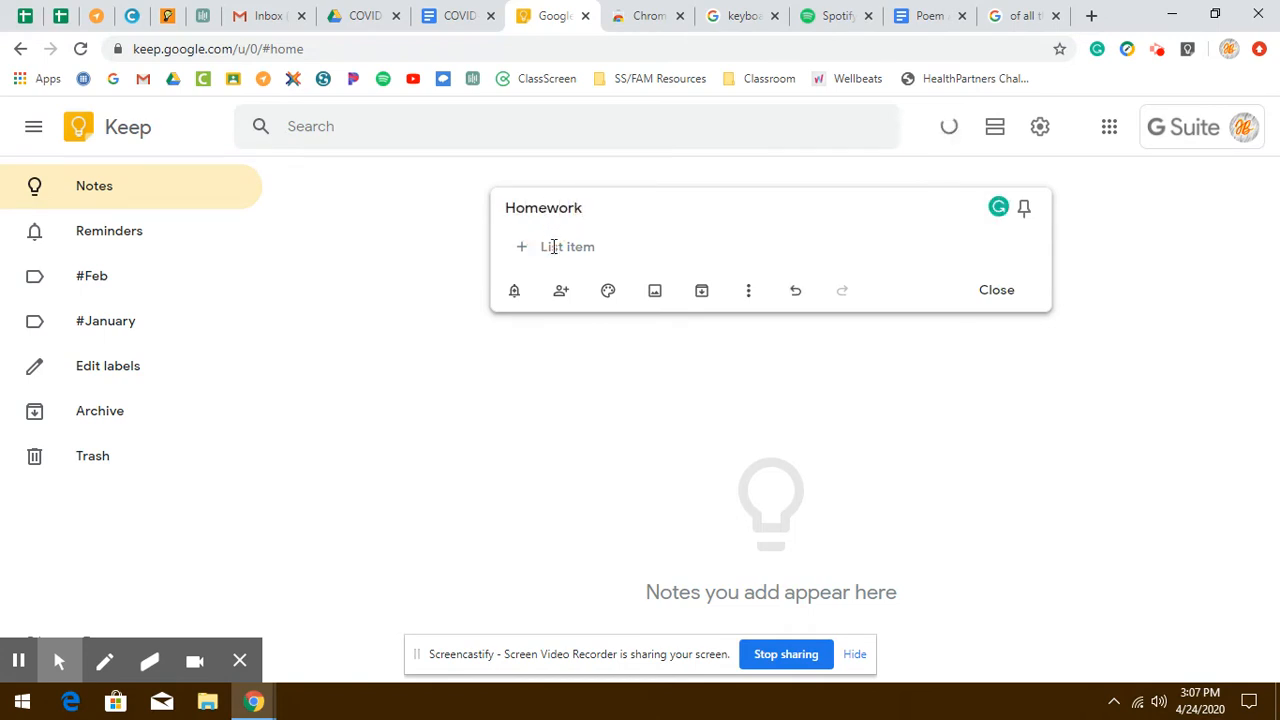
{"action": "left_click", "coordinate": [553, 246]}
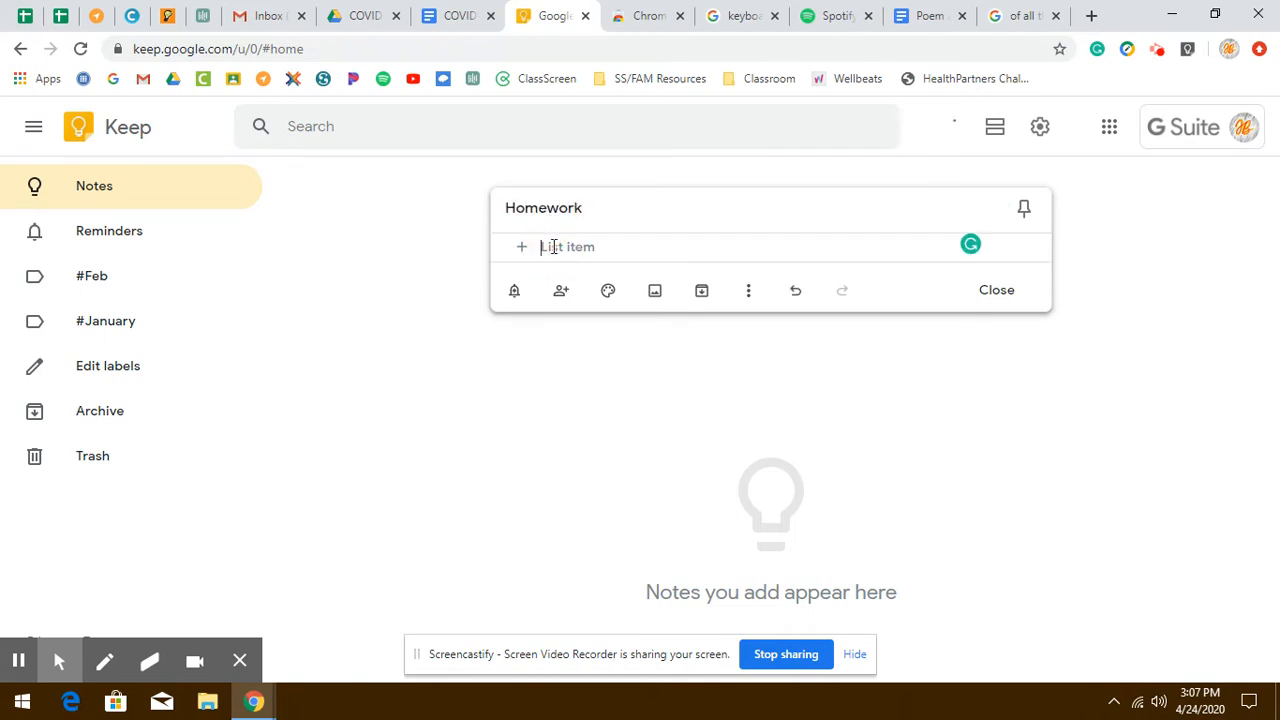
{"action": "type", "text": "Science"}
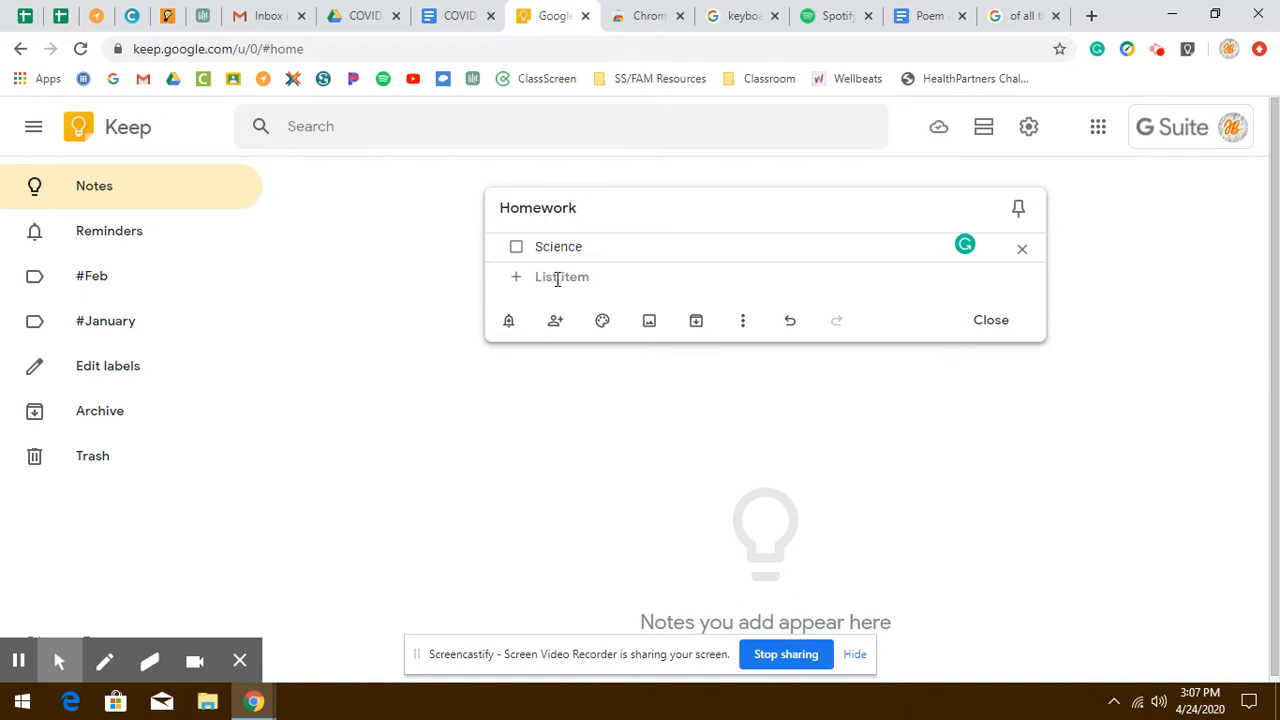
- Add a second checklist item, Volcano Project
{"action": "left_click", "coordinate": [550, 276]}
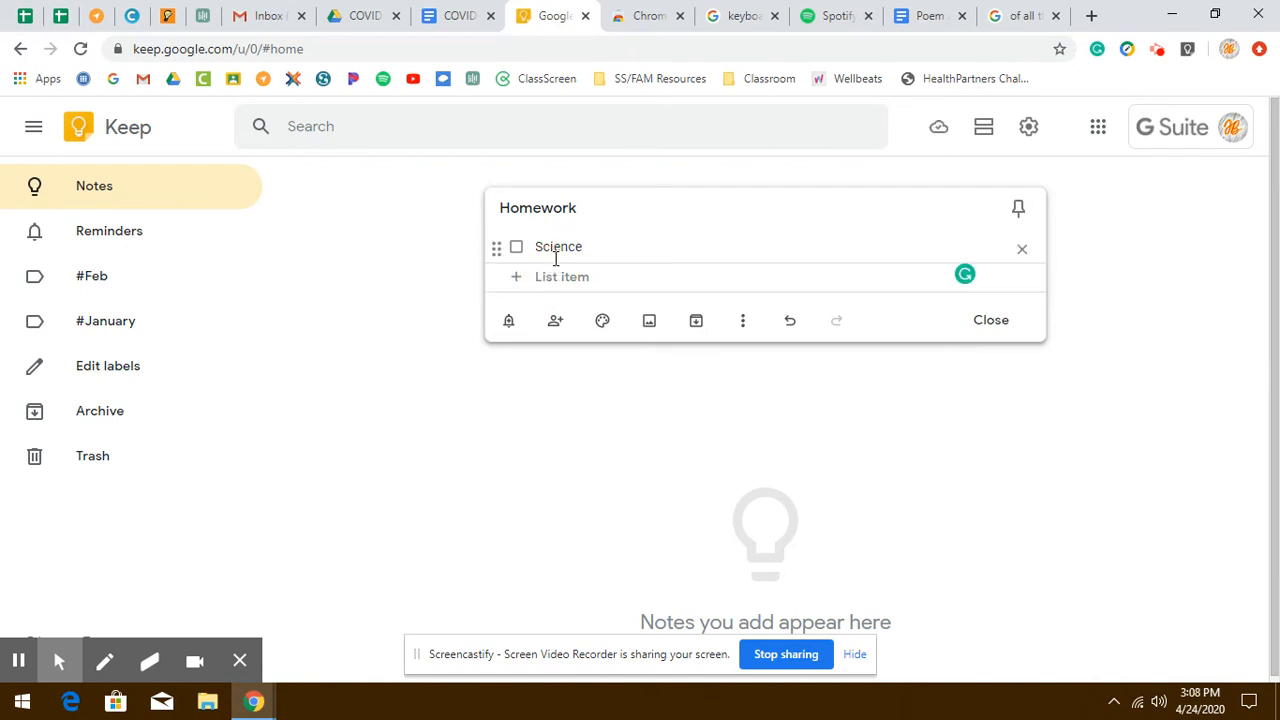
{"action": "type", "text": "V"}
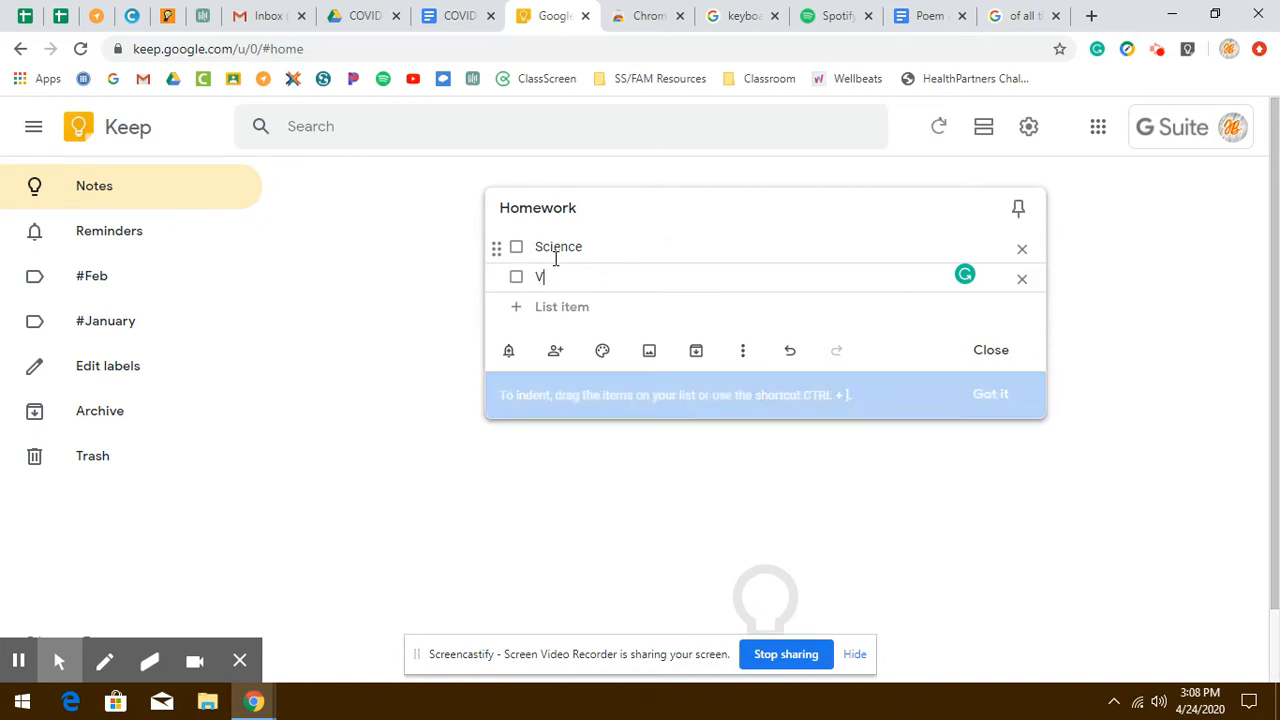
{"action": "type", "text": "olcano "}
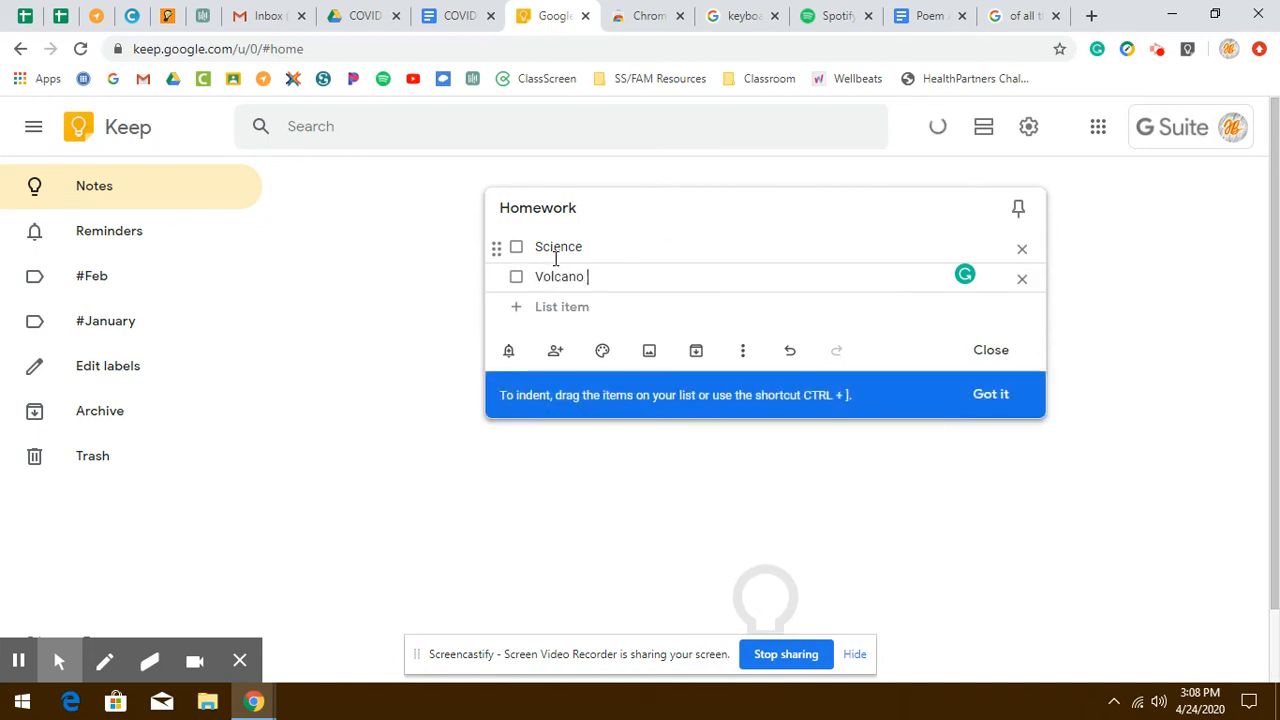
{"action": "type", "text": "Project"}
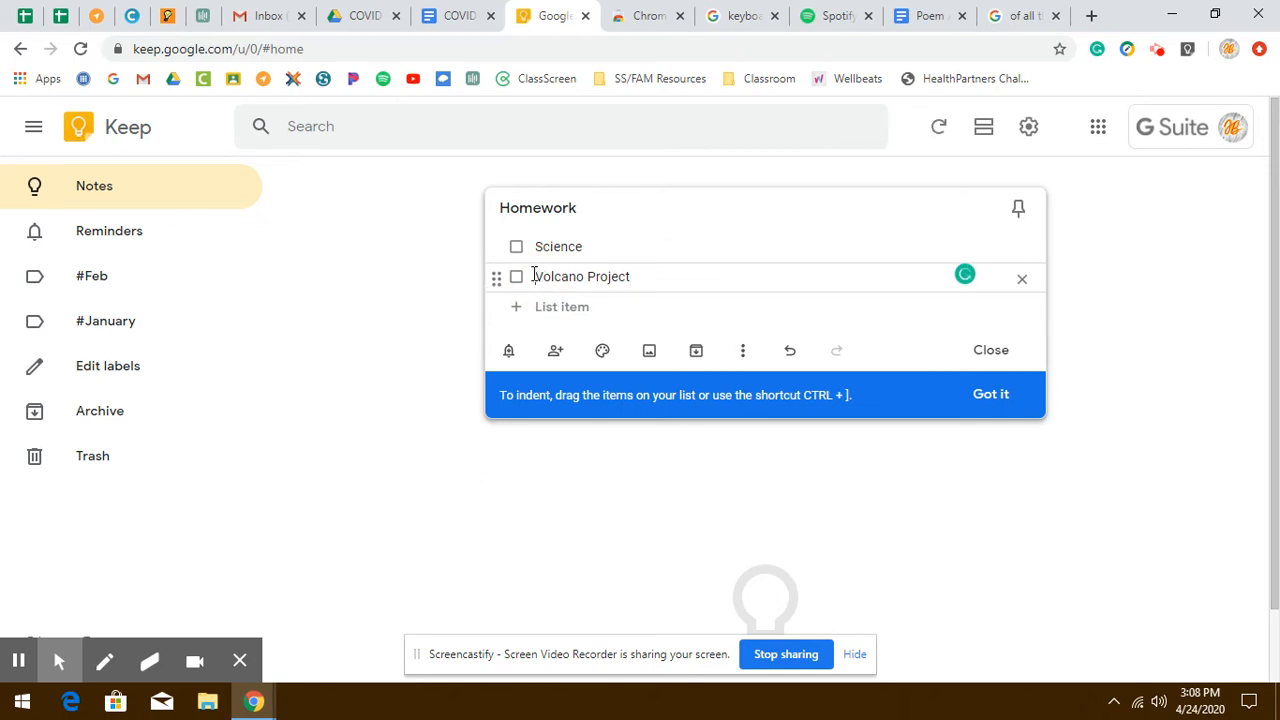
- Indent the Volcano Project item under Science, checking the keyboard picture for the shortcut key
{"action": "left_click", "coordinate": [722, 15]}
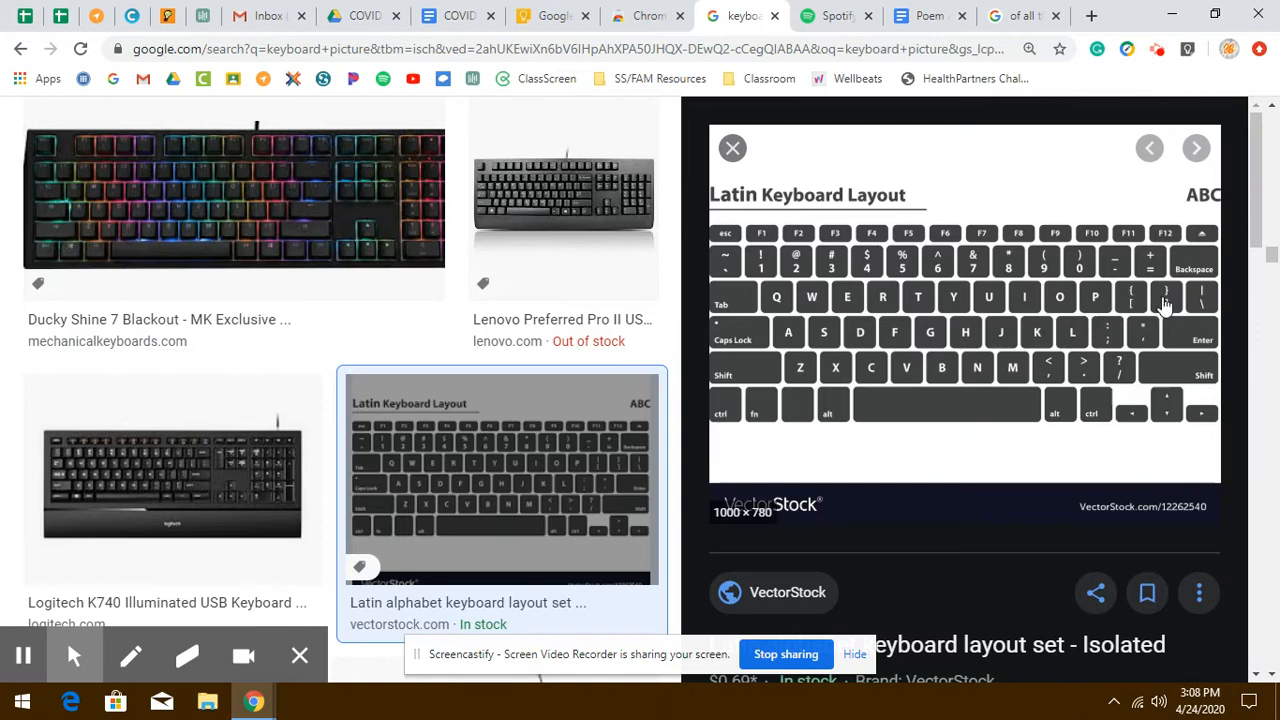
{"action": "left_click", "coordinate": [550, 15]}
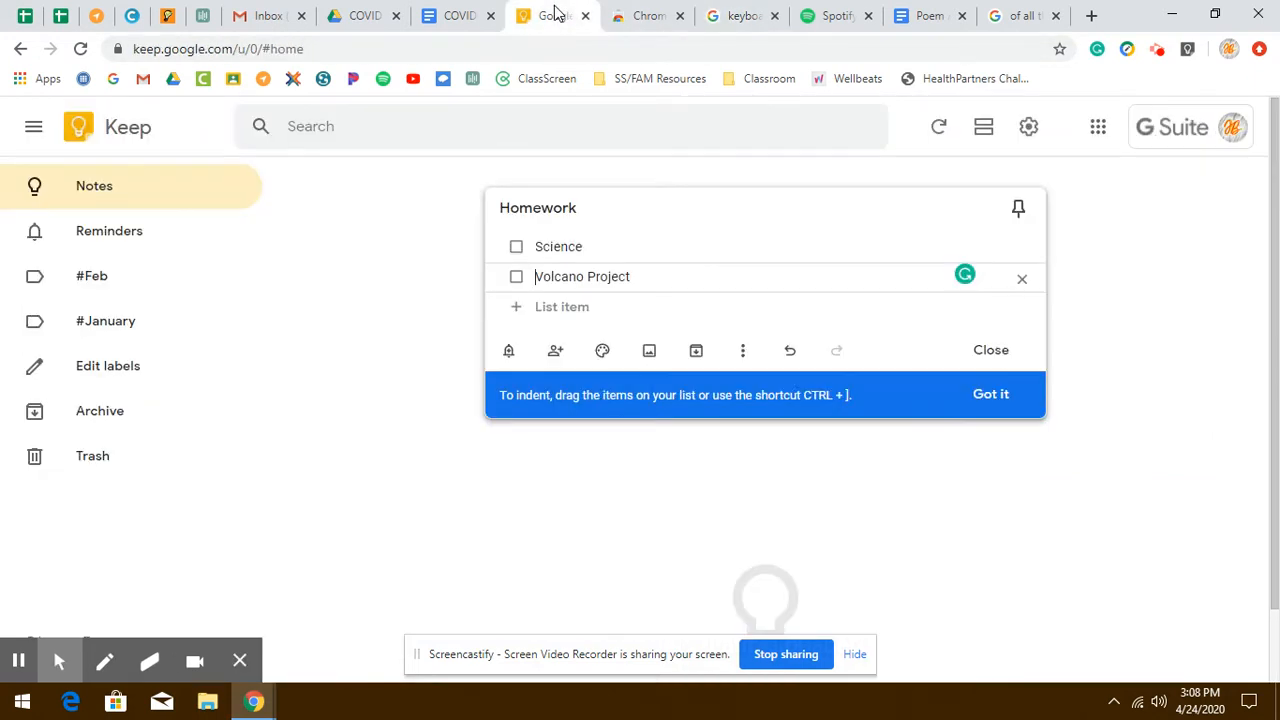
{"action": "mouse_move", "coordinate": [604, 352]}
{"action": "left_click", "coordinate": [733, 277]}
{"action": "key", "text": "ctrl+bracketright"}
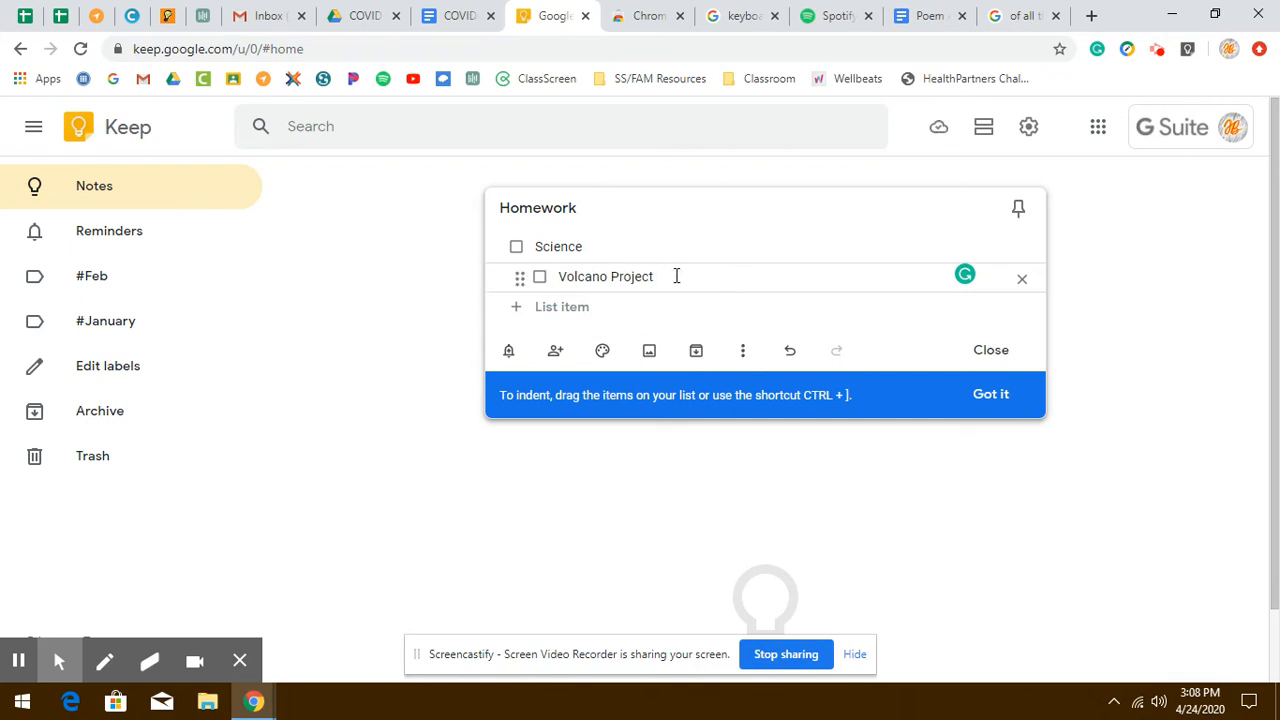
- Mark the Science item complete and change the note's colour to teal
{"action": "left_click", "coordinate": [571, 246]}
{"action": "left_click", "coordinate": [516, 247]}
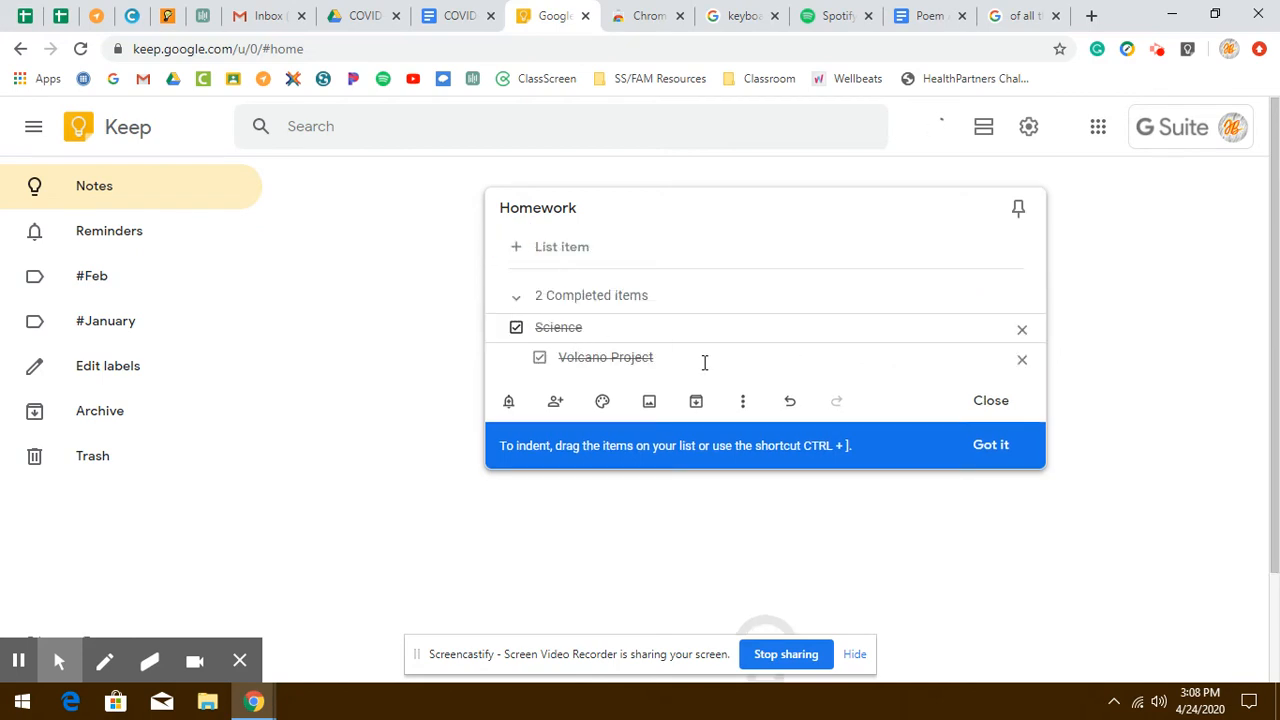
{"action": "mouse_move", "coordinate": [604, 408]}
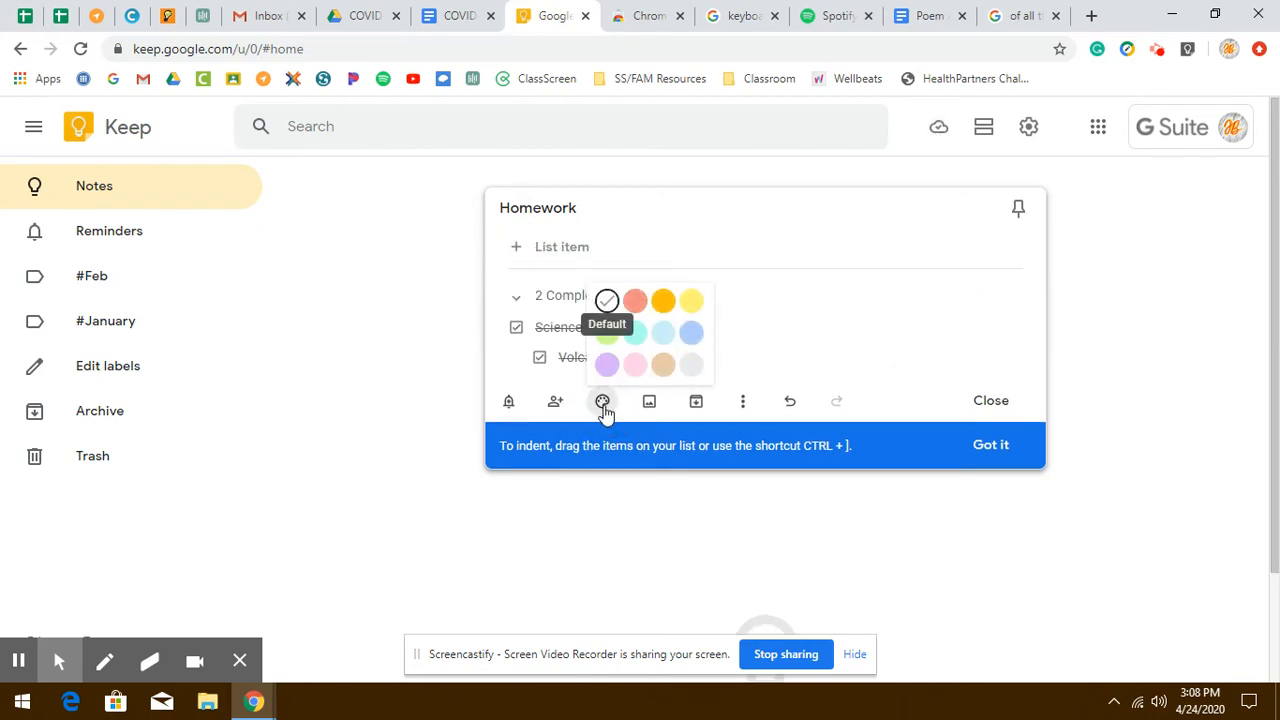
{"action": "left_click", "coordinate": [635, 334]}
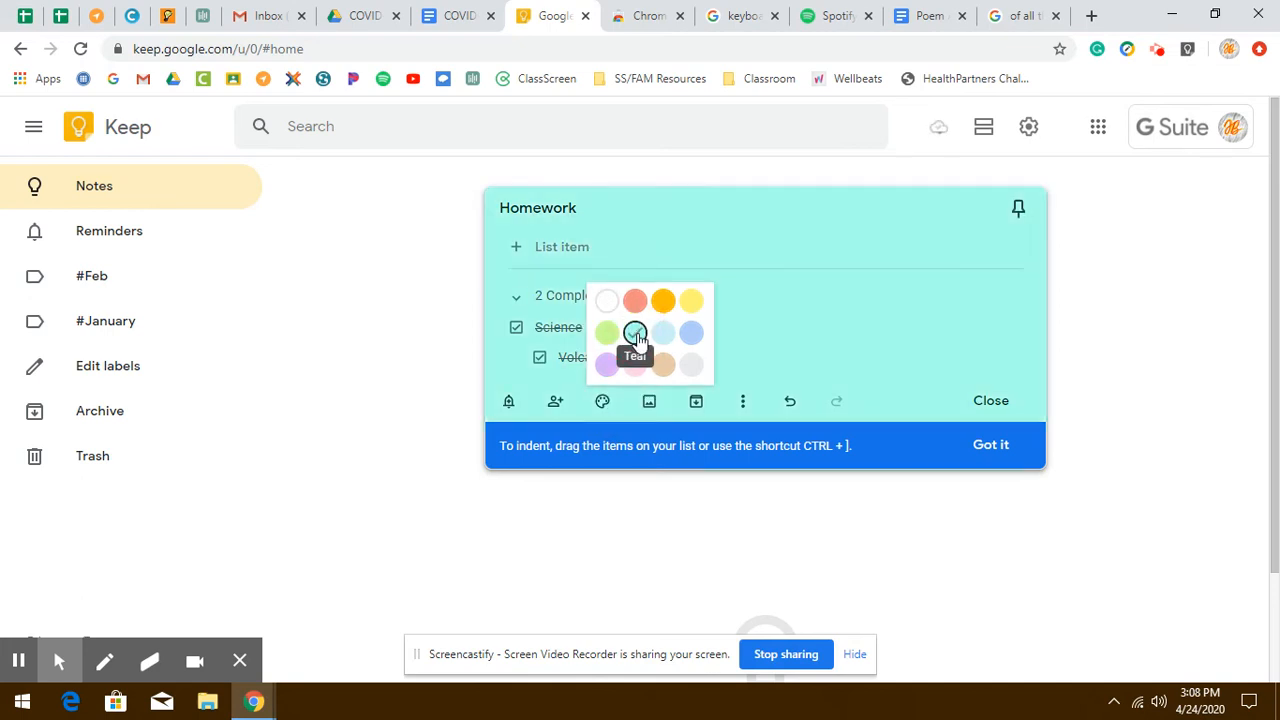
- Uncheck the Science item and add the #January label to the note
{"action": "left_click", "coordinate": [516, 327]}
{"action": "left_click", "coordinate": [508, 350]}
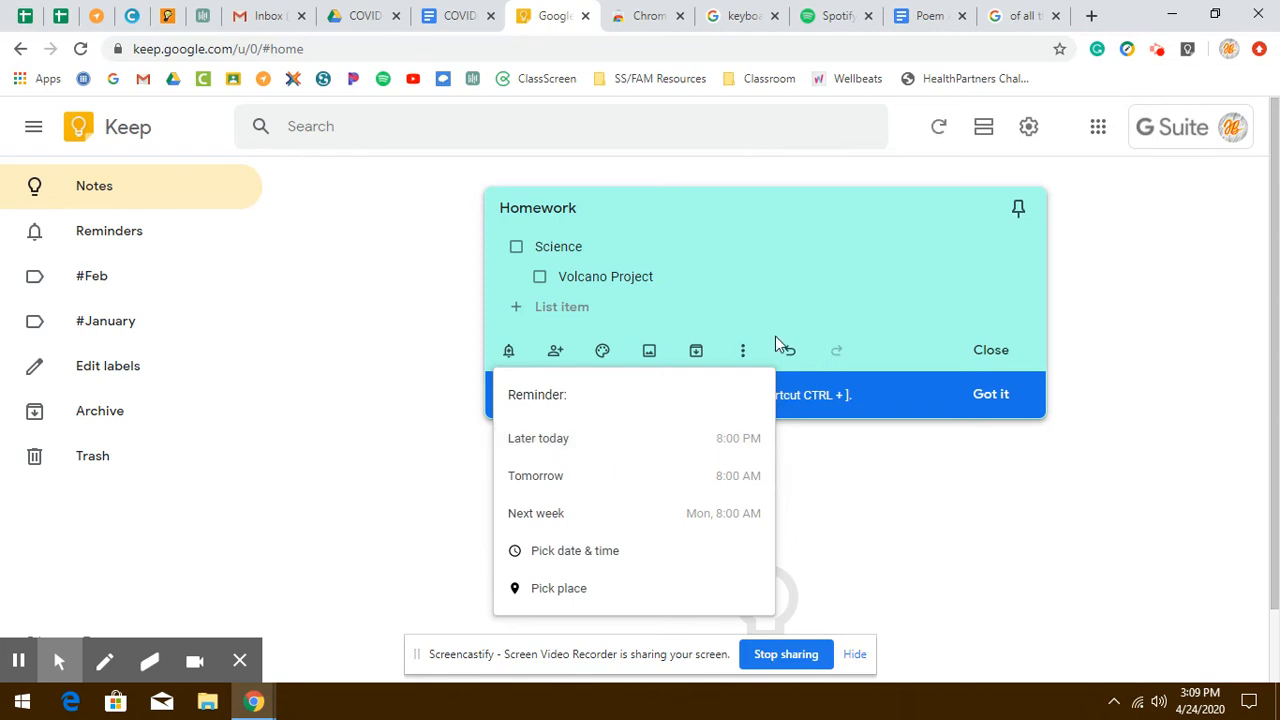
{"action": "left_click", "coordinate": [746, 352]}
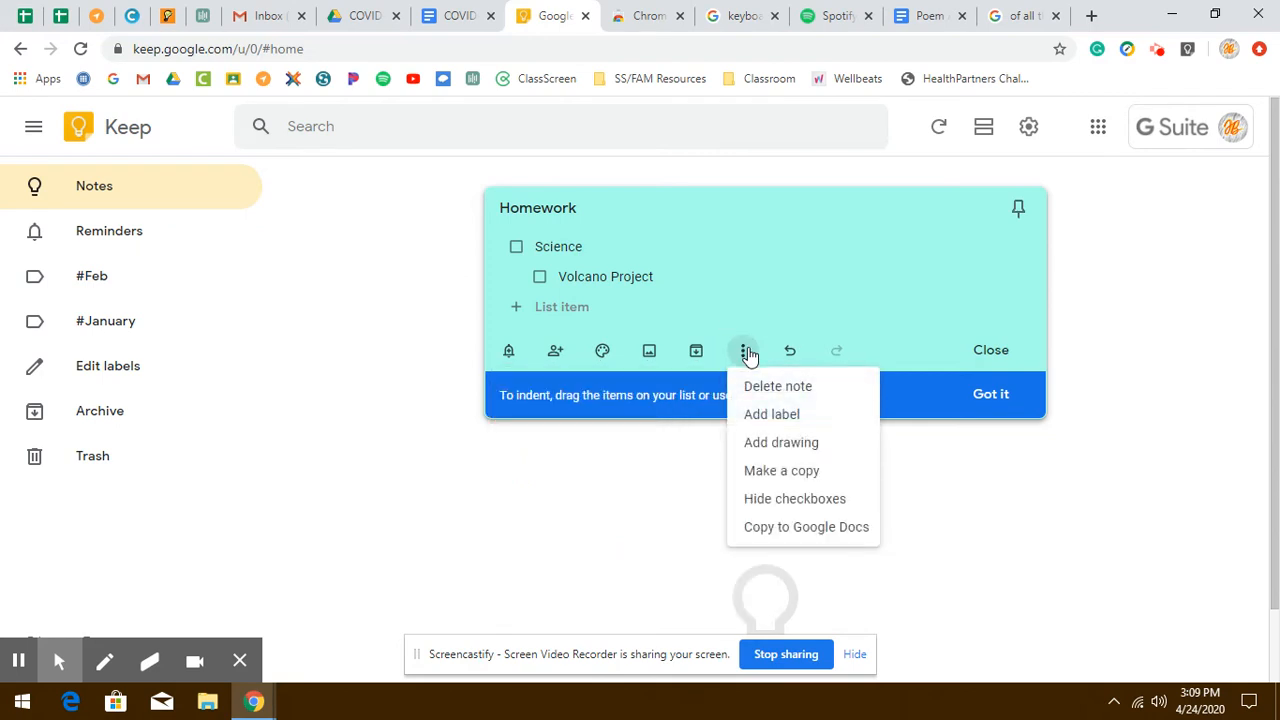
{"action": "left_click", "coordinate": [745, 352]}
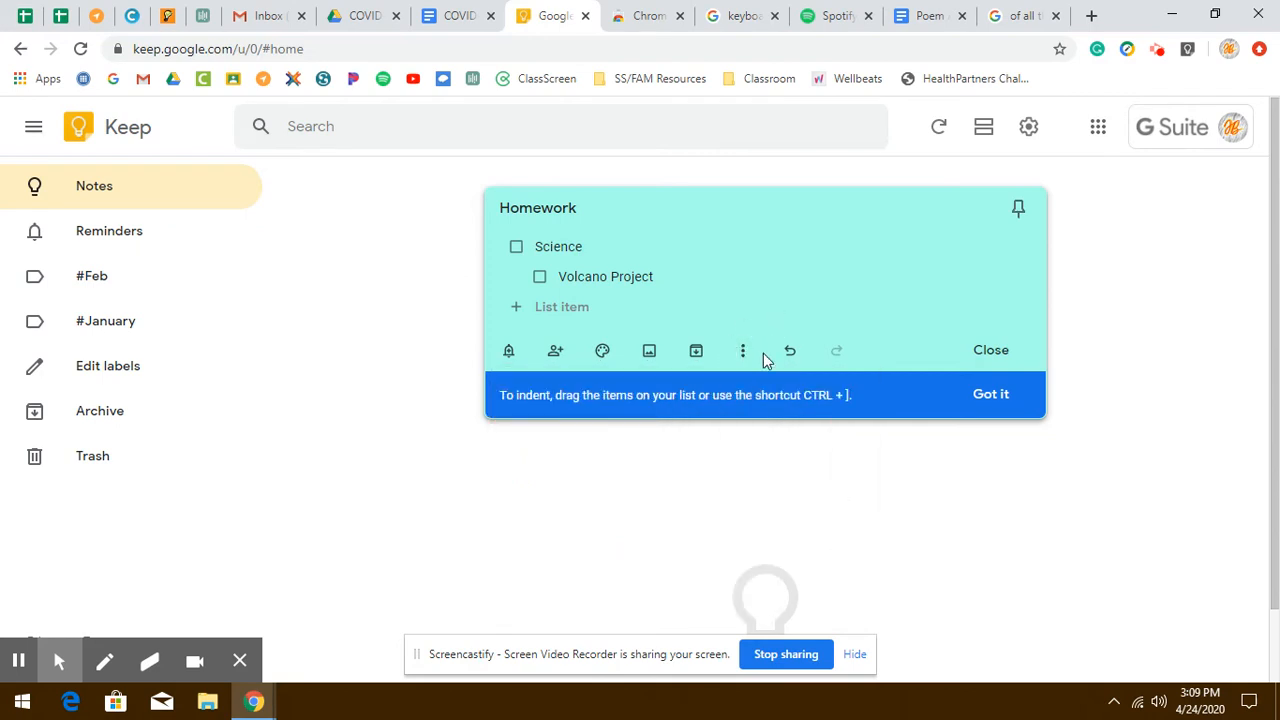
{"action": "left_click", "coordinate": [745, 353]}
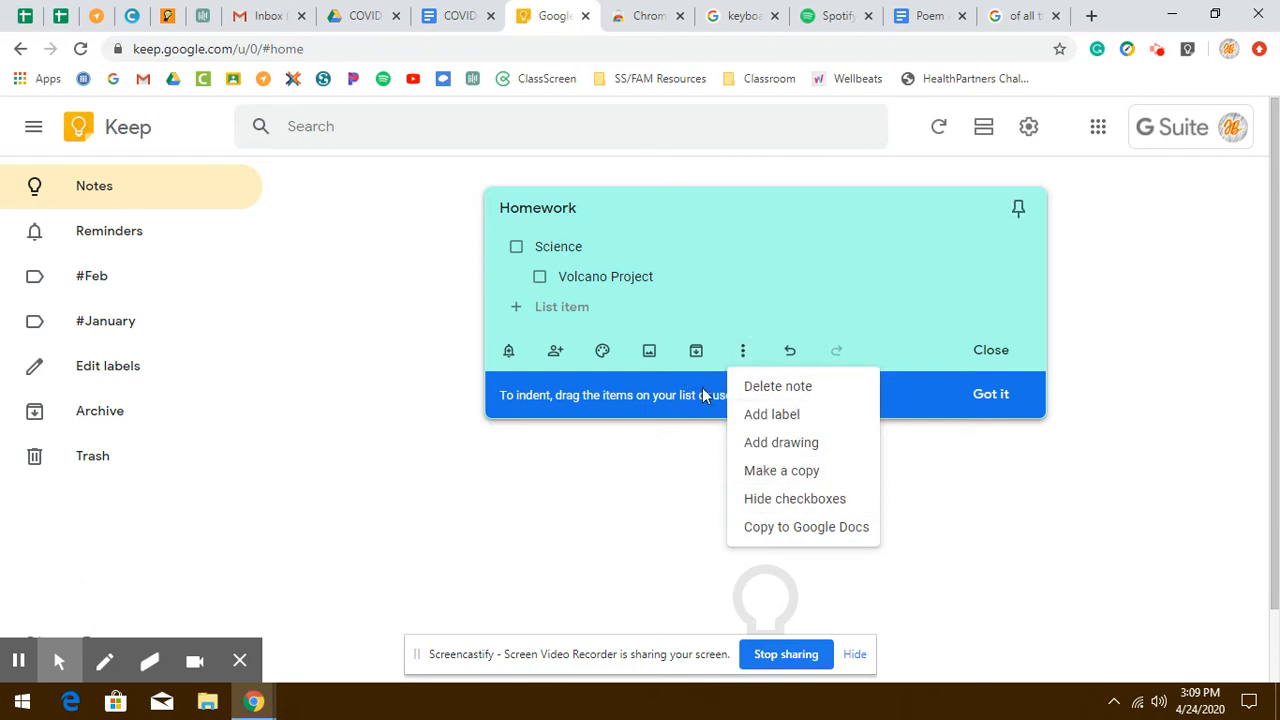
{"action": "left_click", "coordinate": [744, 352]}
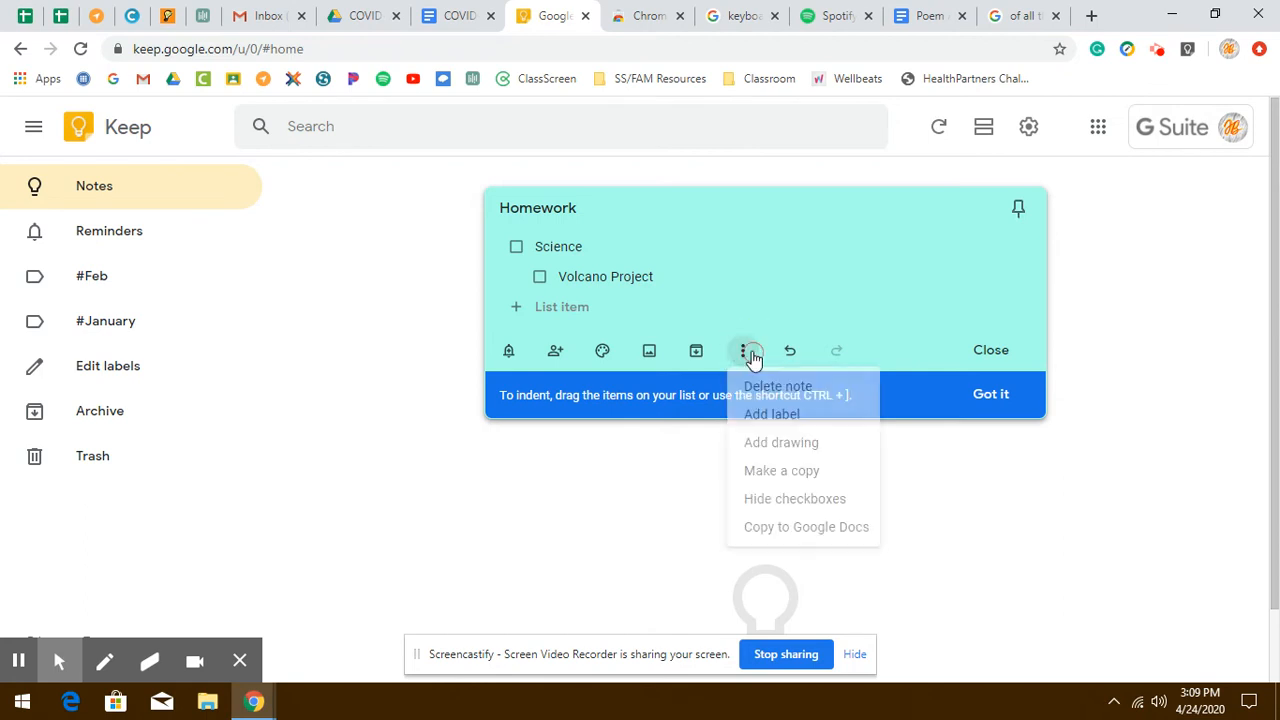
{"action": "left_click", "coordinate": [765, 414]}
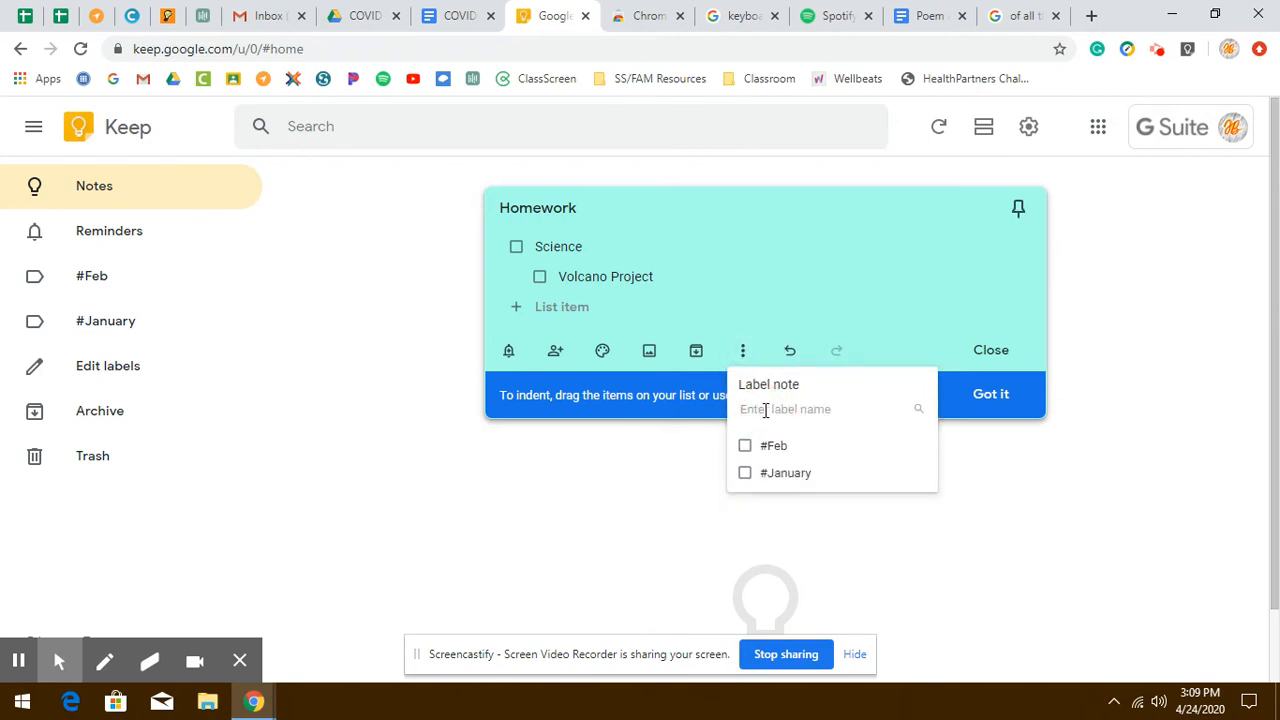
{"action": "left_click", "coordinate": [775, 476]}
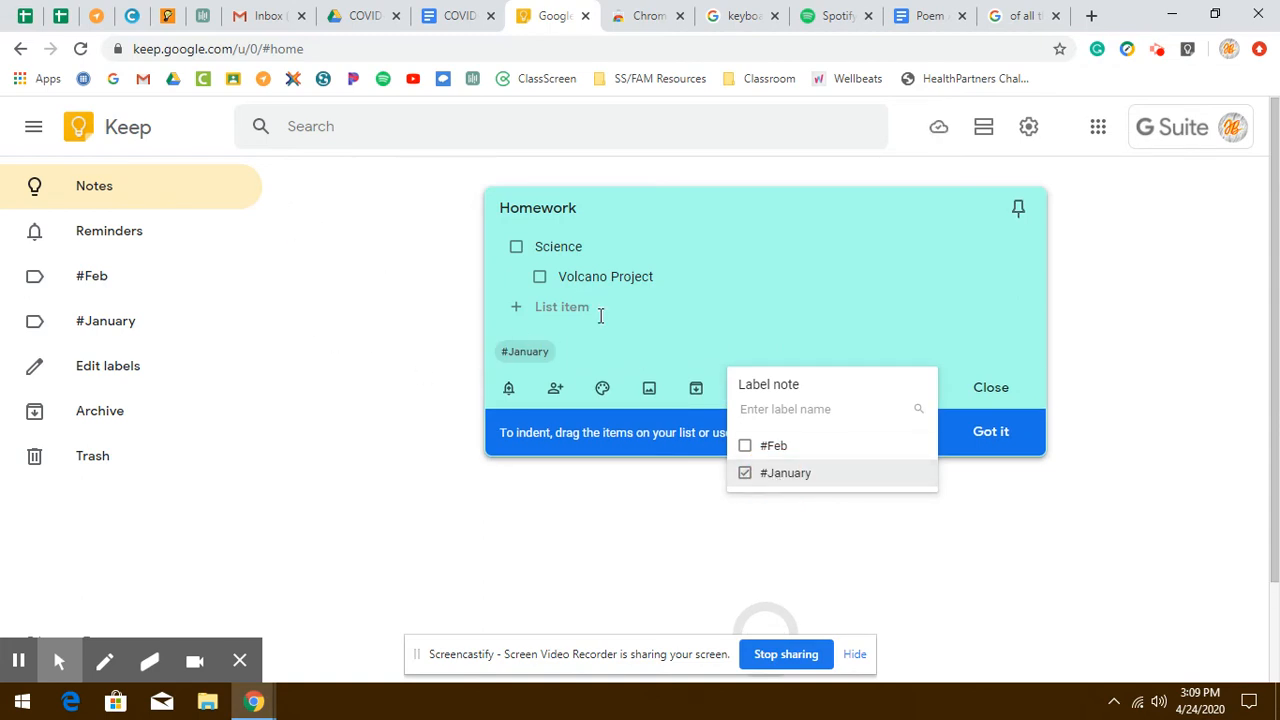
- Browse the #January label view and the main Notes view to see the labelled note
{"action": "left_click", "coordinate": [150, 339]}
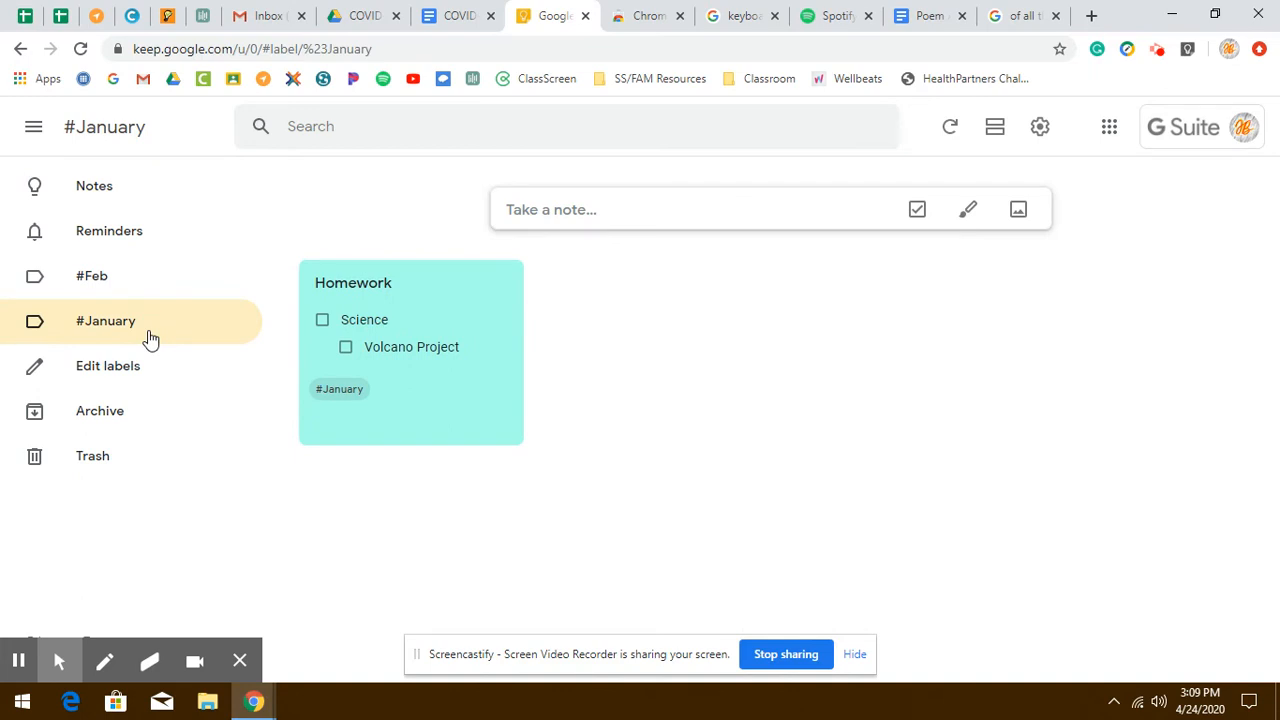
{"action": "left_click", "coordinate": [121, 197]}
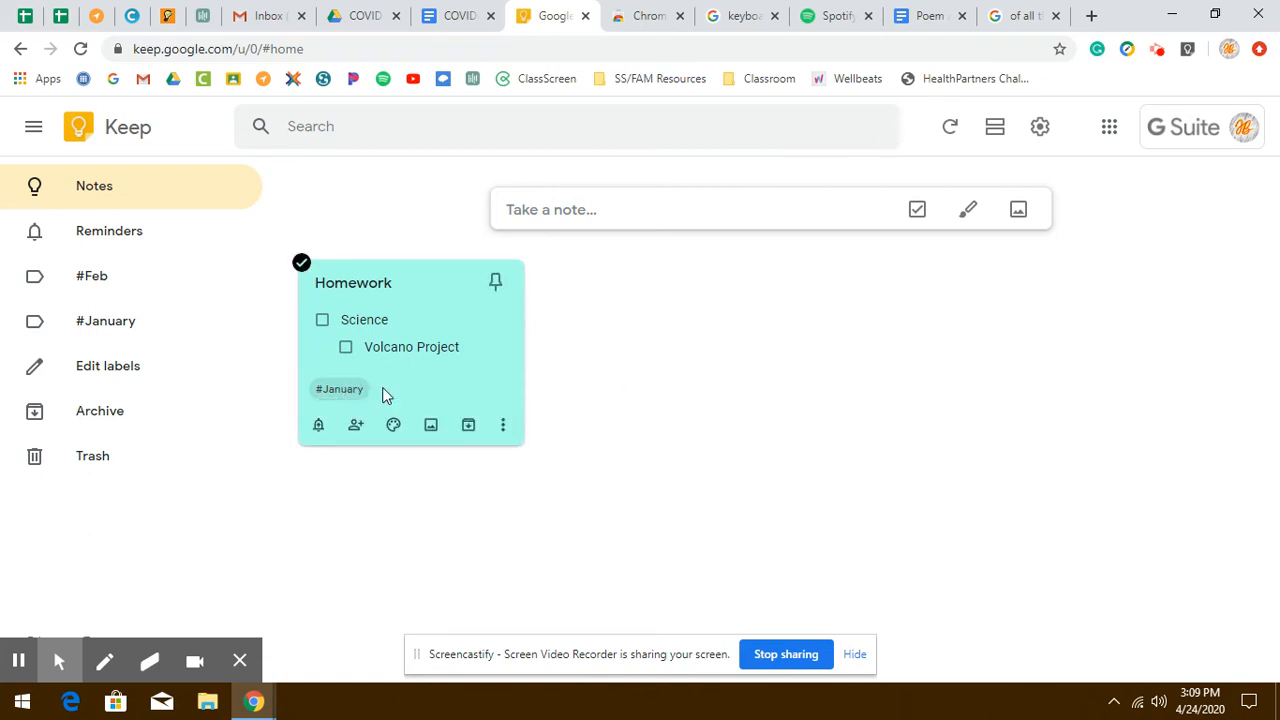
{"action": "left_click", "coordinate": [150, 333]}
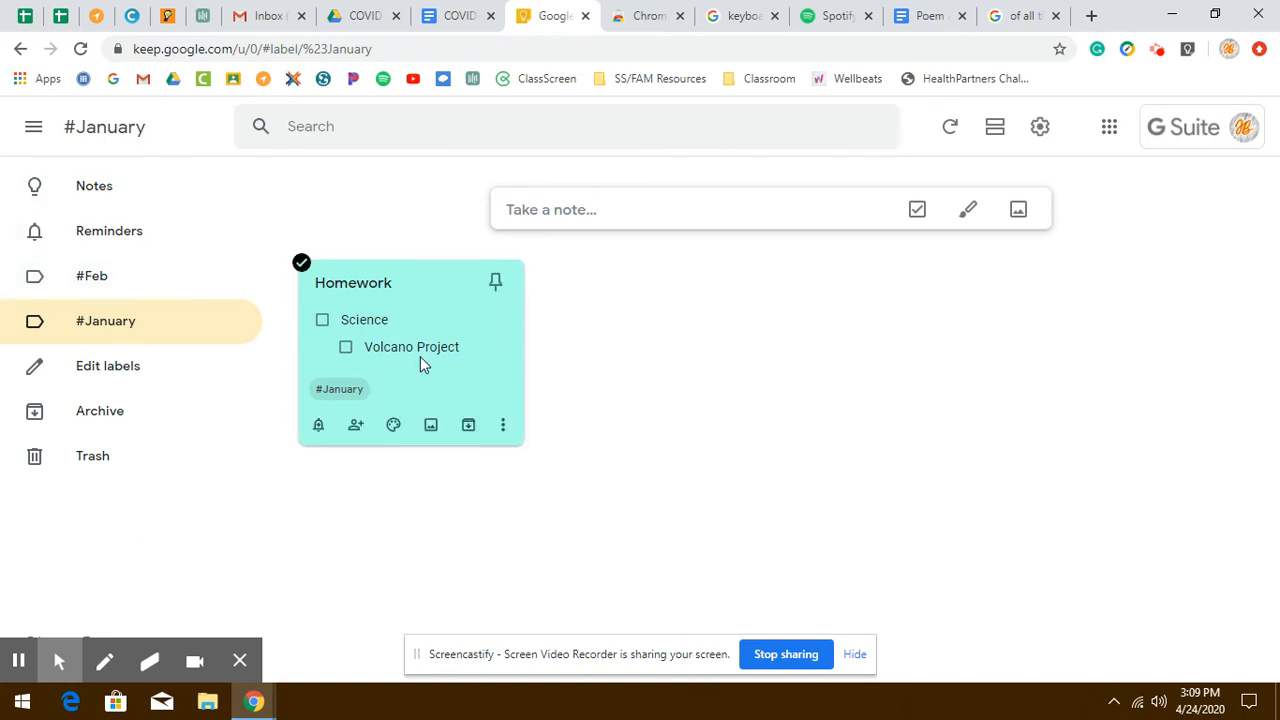
{"action": "left_click", "coordinate": [152, 193]}
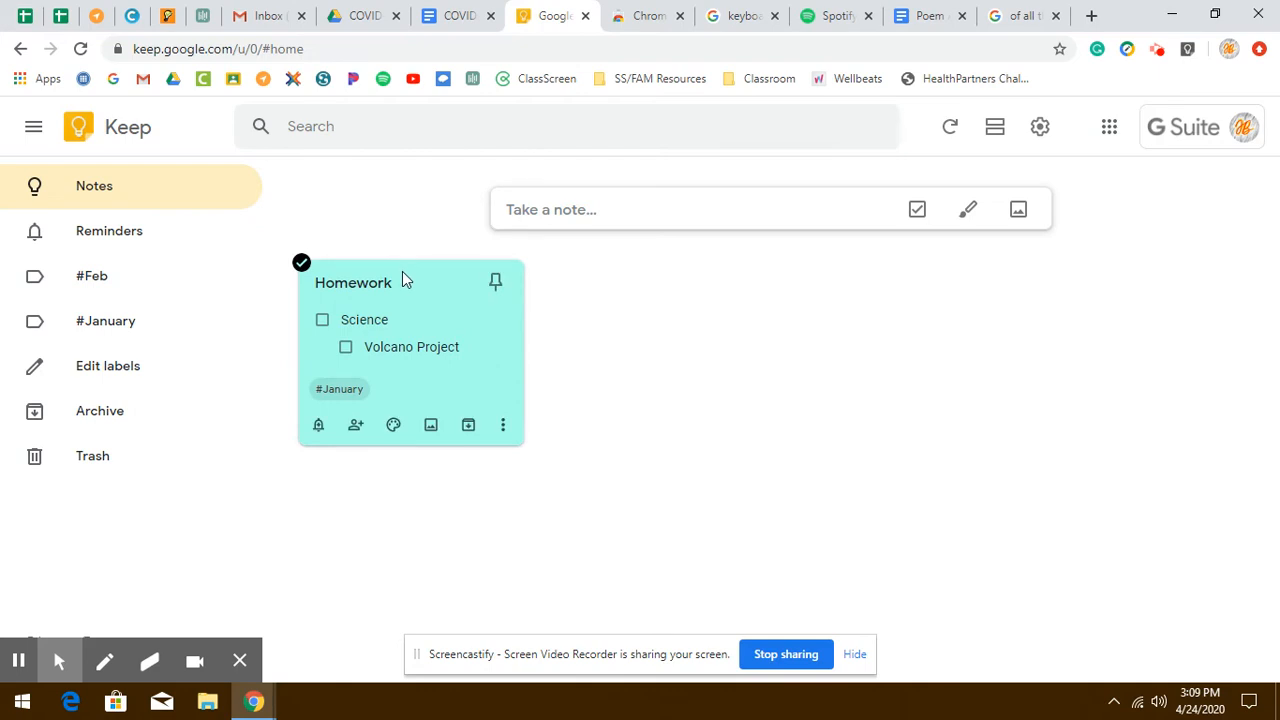
- Switch to the Spotify album page and save it to Keep with the extension
{"action": "left_click", "coordinate": [833, 13]}
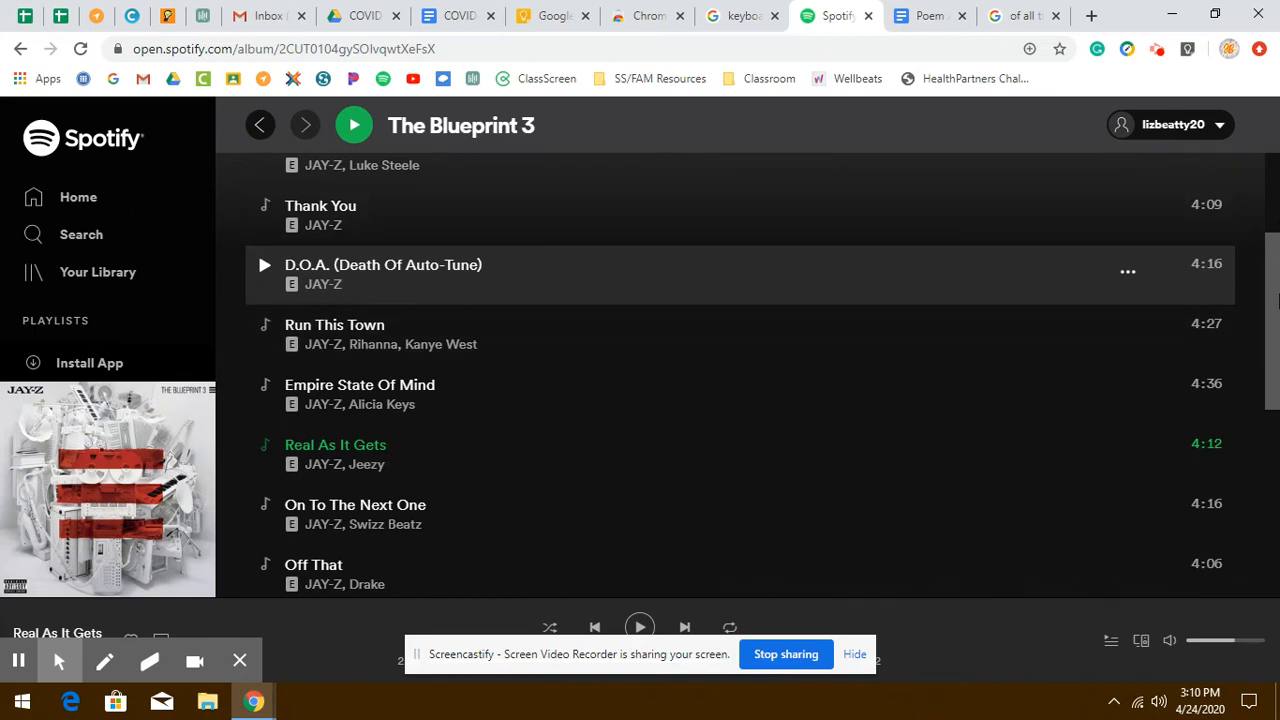
{"action": "mouse_move", "coordinate": [1276, 300]}
{"action": "left_mouse_down"}
{"action": "mouse_move", "coordinate": [1272, 223]}
{"action": "mouse_move", "coordinate": [1276, 490]}
{"action": "mouse_move", "coordinate": [1272, 286]}
{"action": "mouse_move", "coordinate": [1272, 314]}
{"action": "left_mouse_up"}
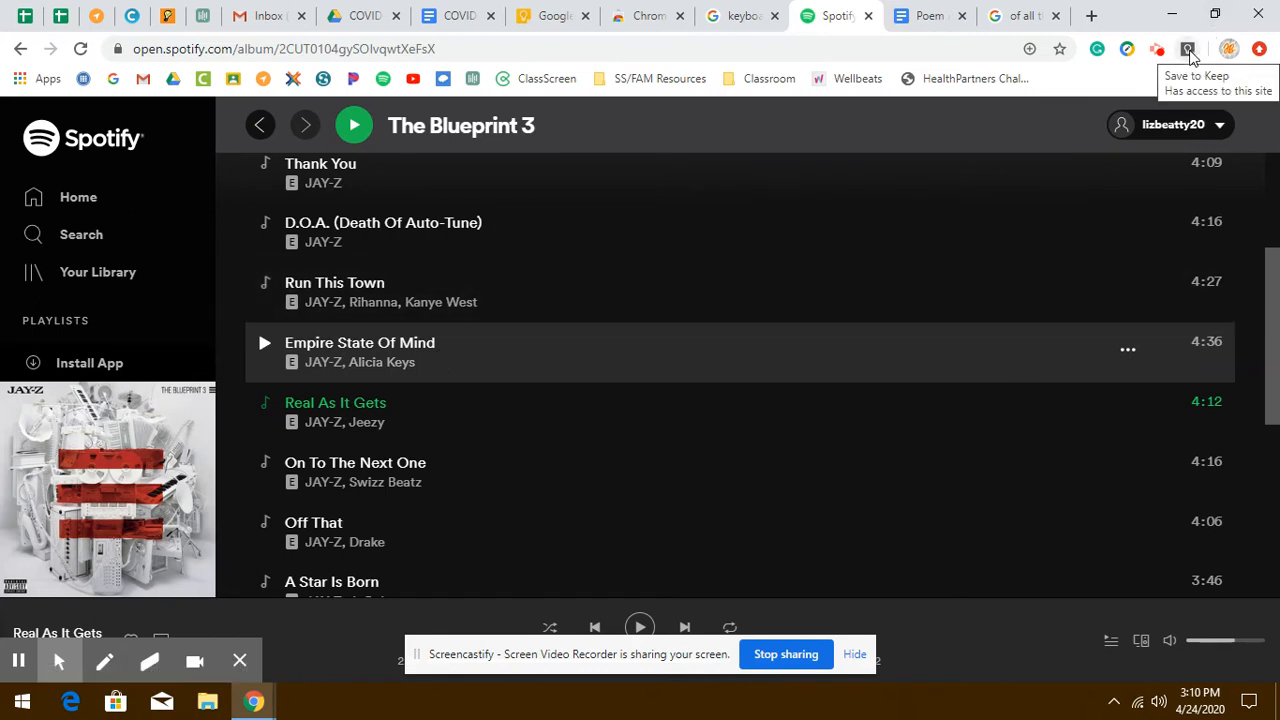
{"action": "left_click", "coordinate": [1188, 50]}
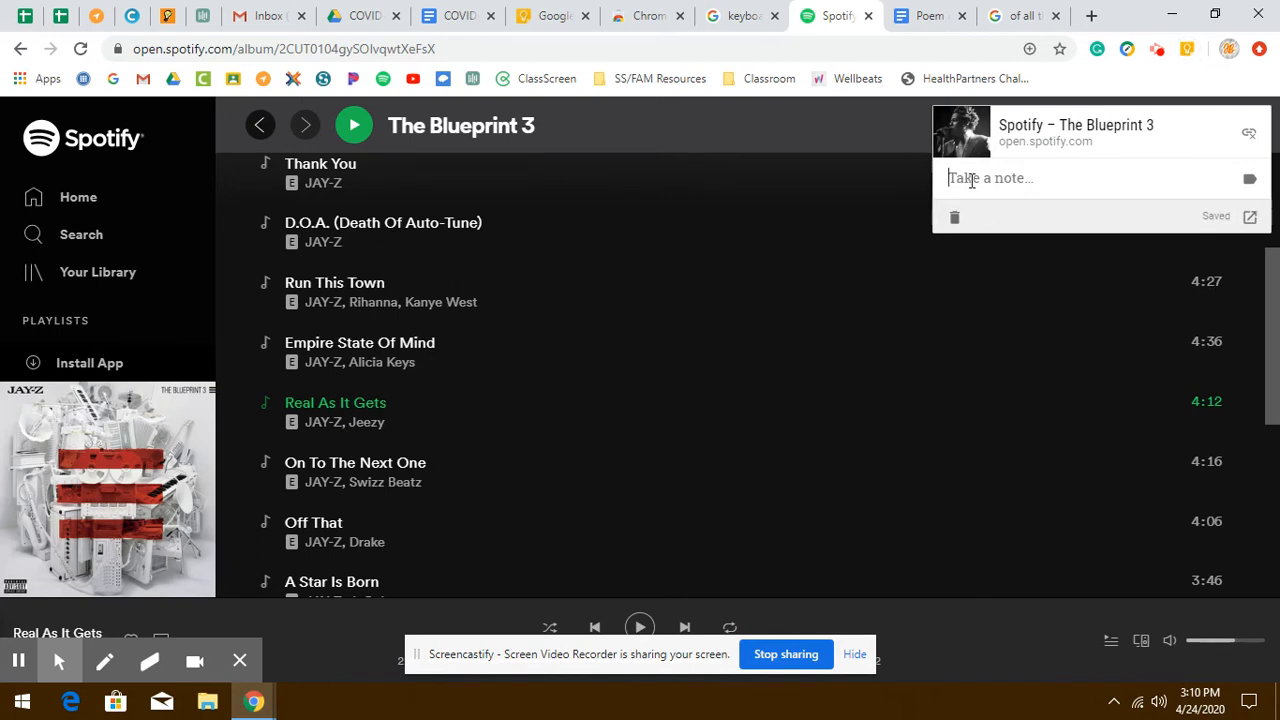
- Write the note 'Empire State of Mind reminds me of JT in chapter two' for the saved Spotify album page
{"action": "left_click", "coordinate": [971, 180]}
{"action": "type", "text": "Empir"}
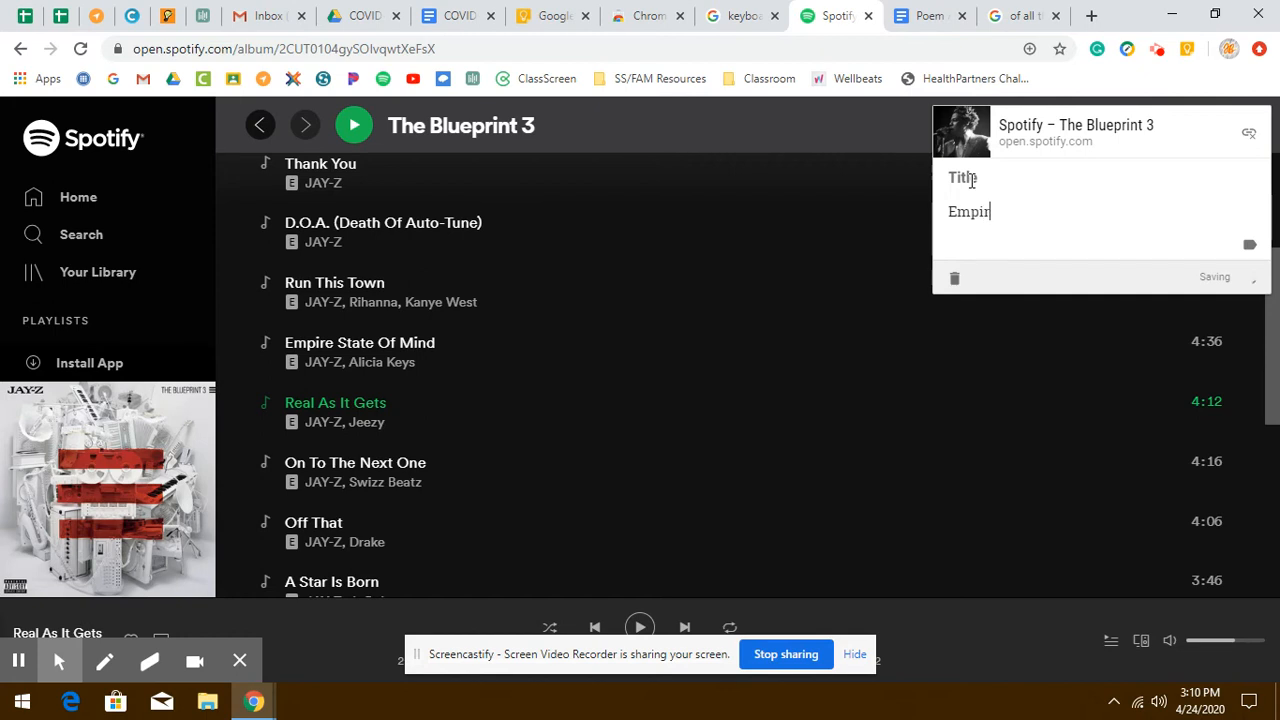
{"action": "type", "text": "e State of Mind reminds "}
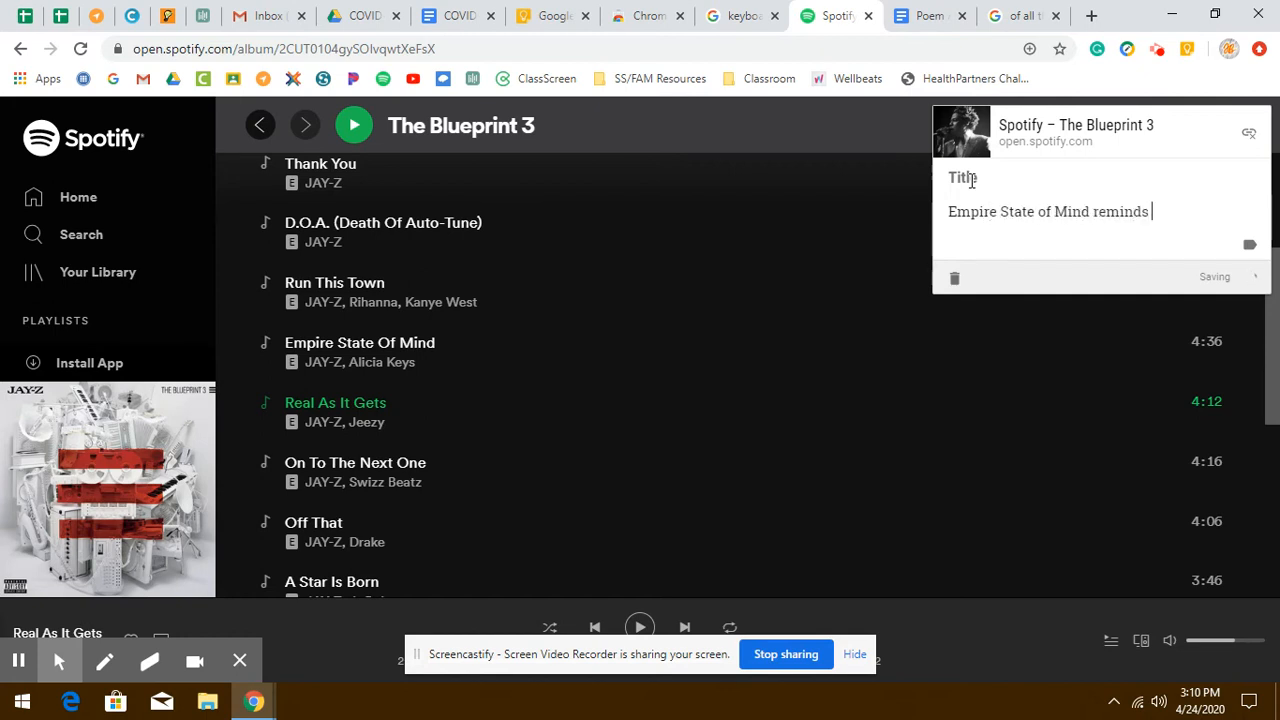
{"action": "type", "text": "me of JT in cha"}
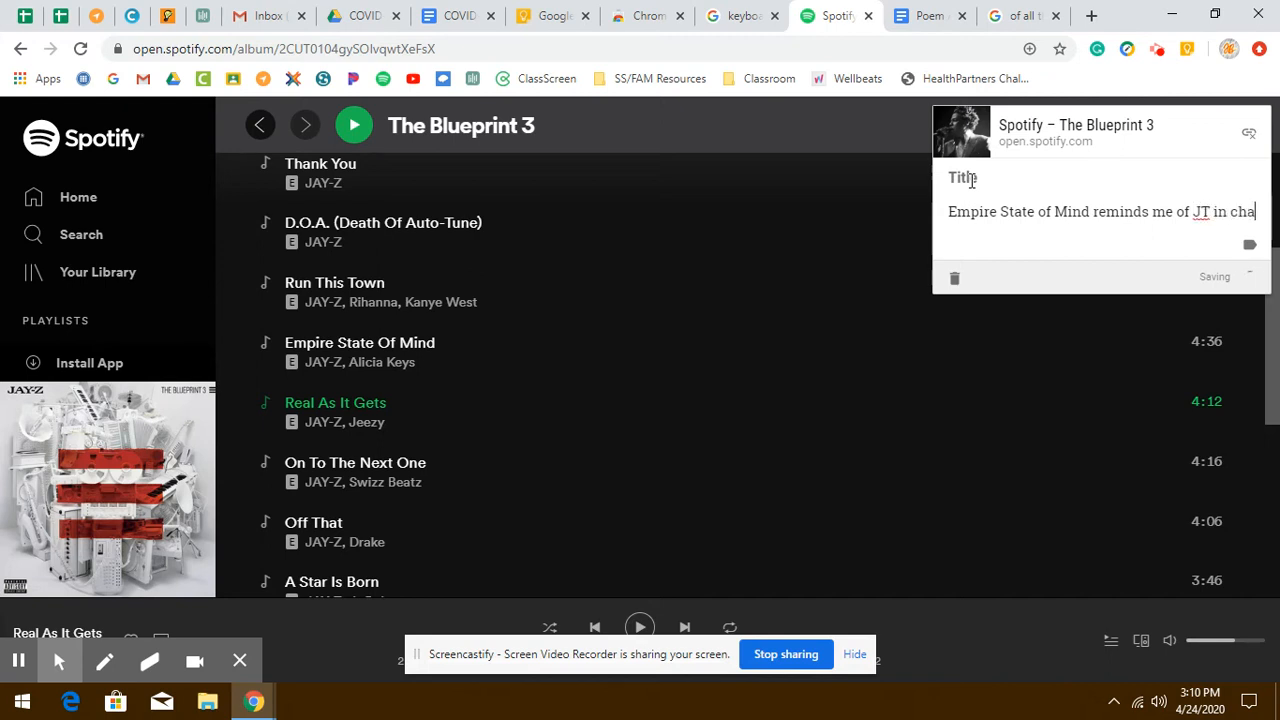
{"action": "type", "text": "pter to"}
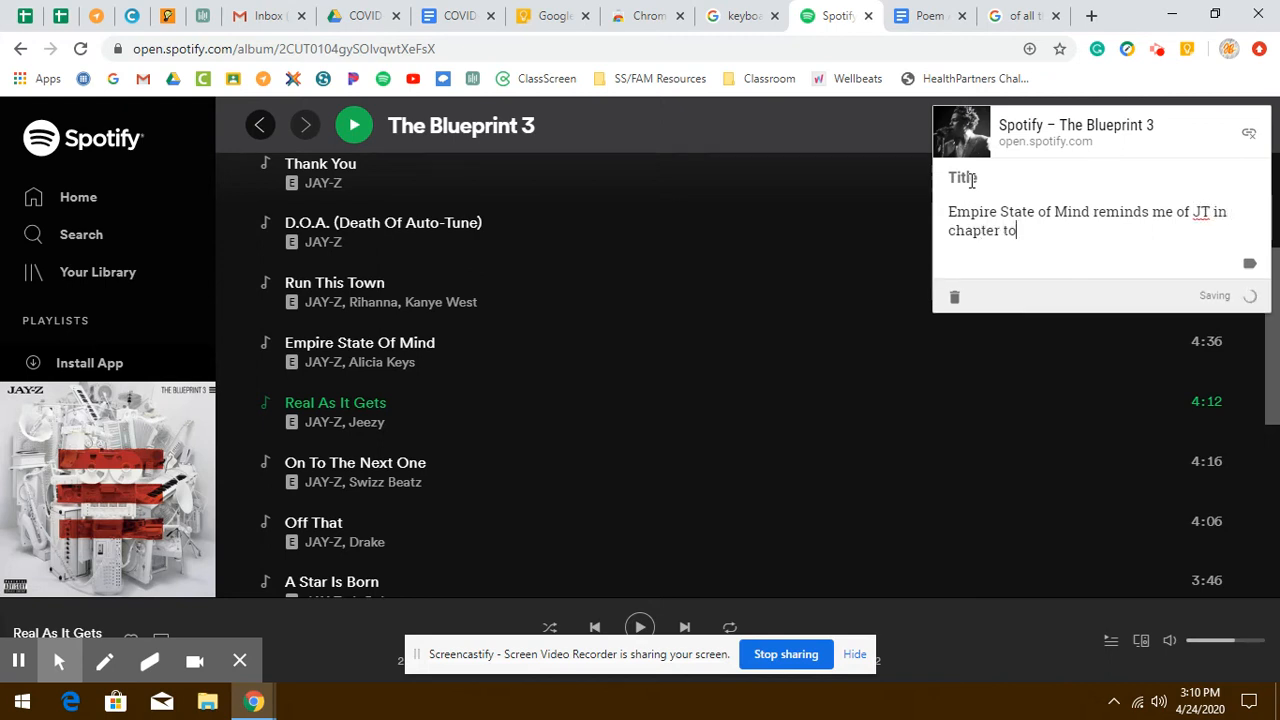
{"action": "key", "text": "Return"}
{"action": "key", "text": "Return"}
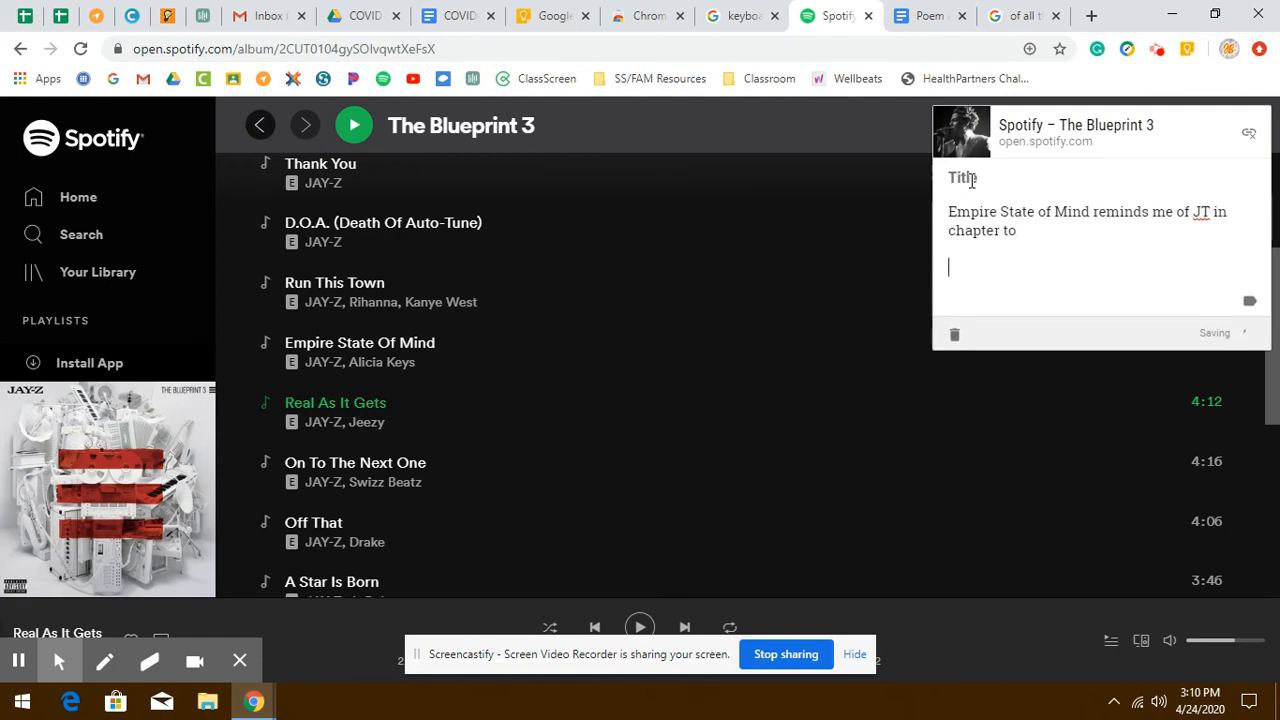
{"action": "key", "text": "BackSpace"}
{"action": "key", "text": "BackSpace"}
{"action": "key", "text": "BackSpace"}
{"action": "key", "text": "BackSpace"}
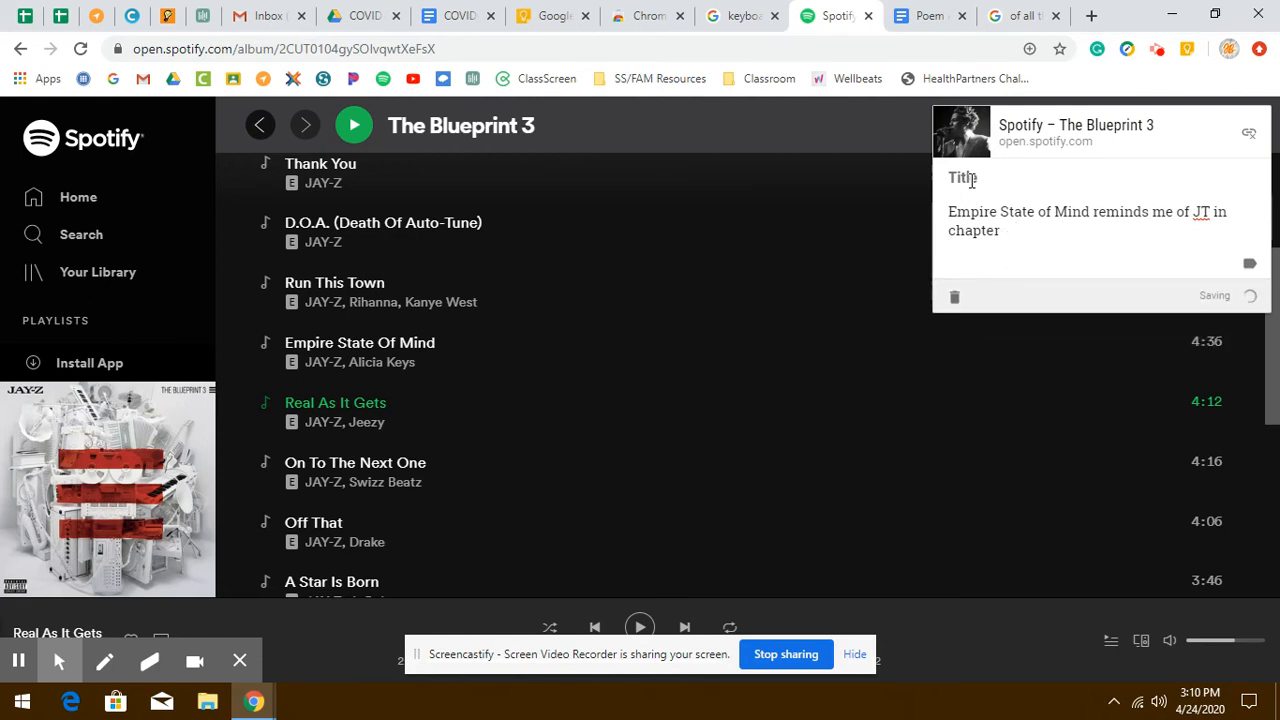
{"action": "type", "text": "two"}
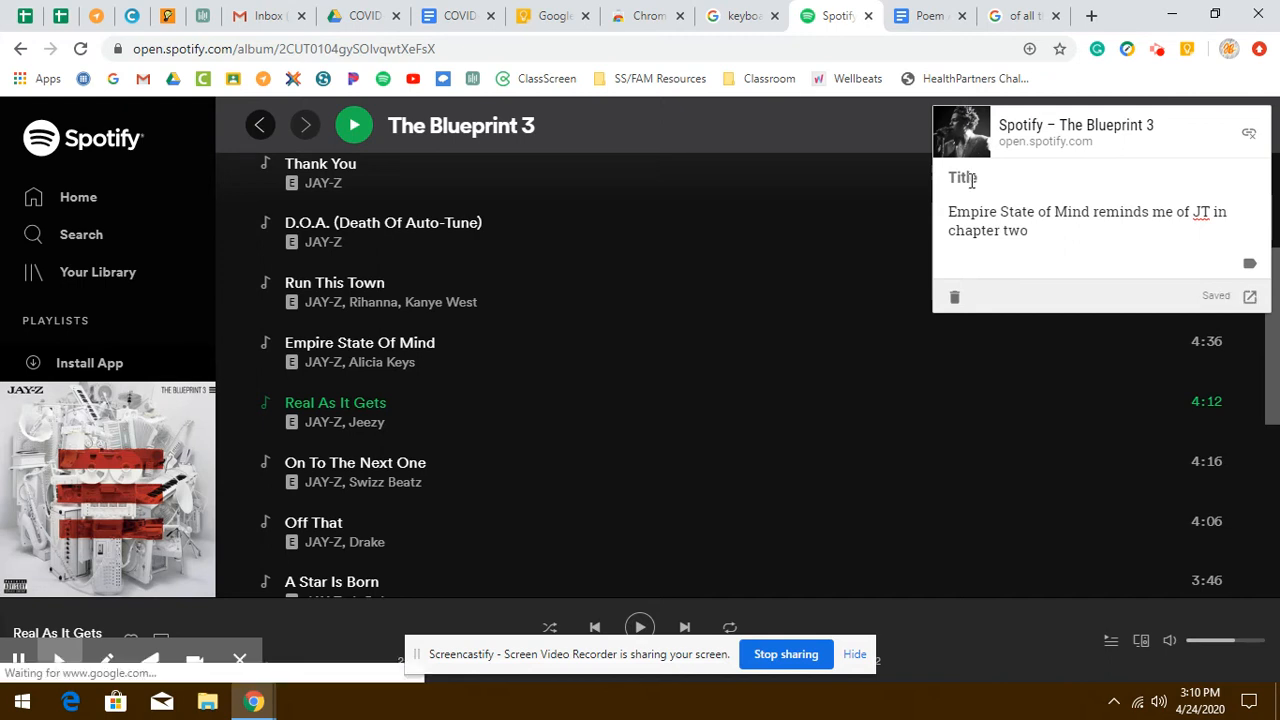
- Switch to Keep and open the saved Spotify note to view its link and text
{"action": "left_click", "coordinate": [966, 177]}
{"action": "left_click", "coordinate": [555, 15]}
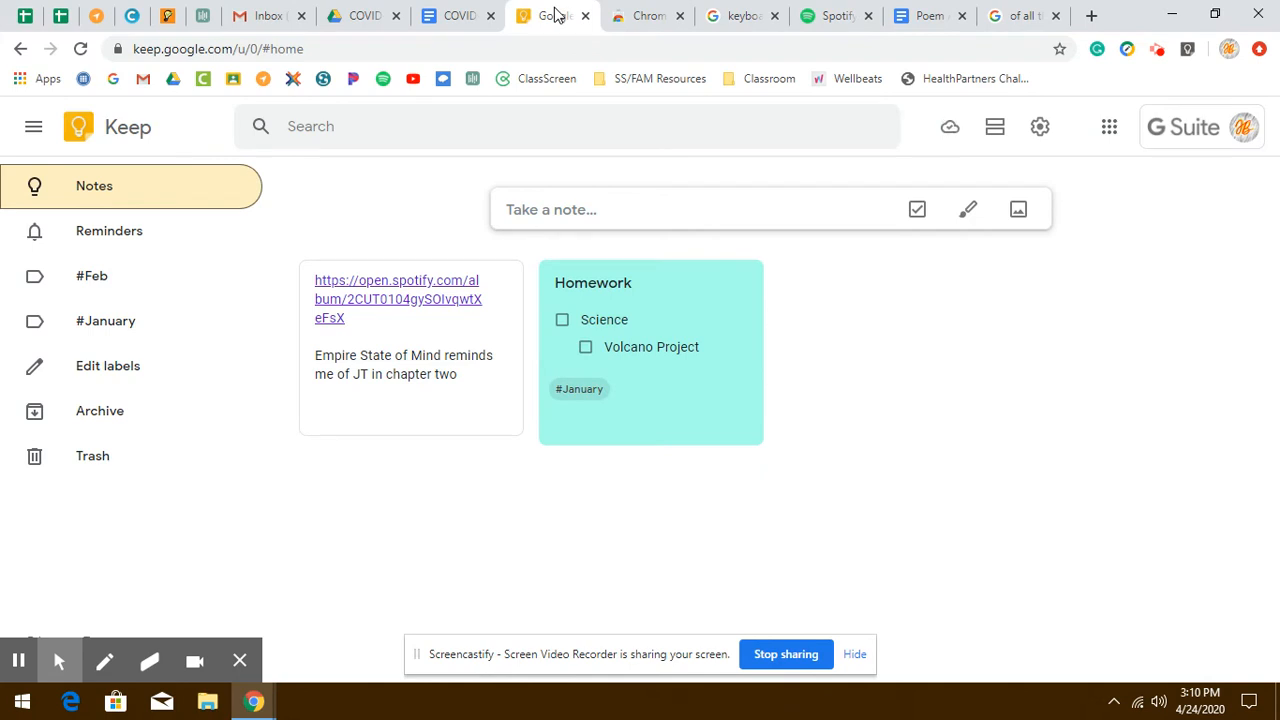
{"action": "left_click", "coordinate": [432, 360]}
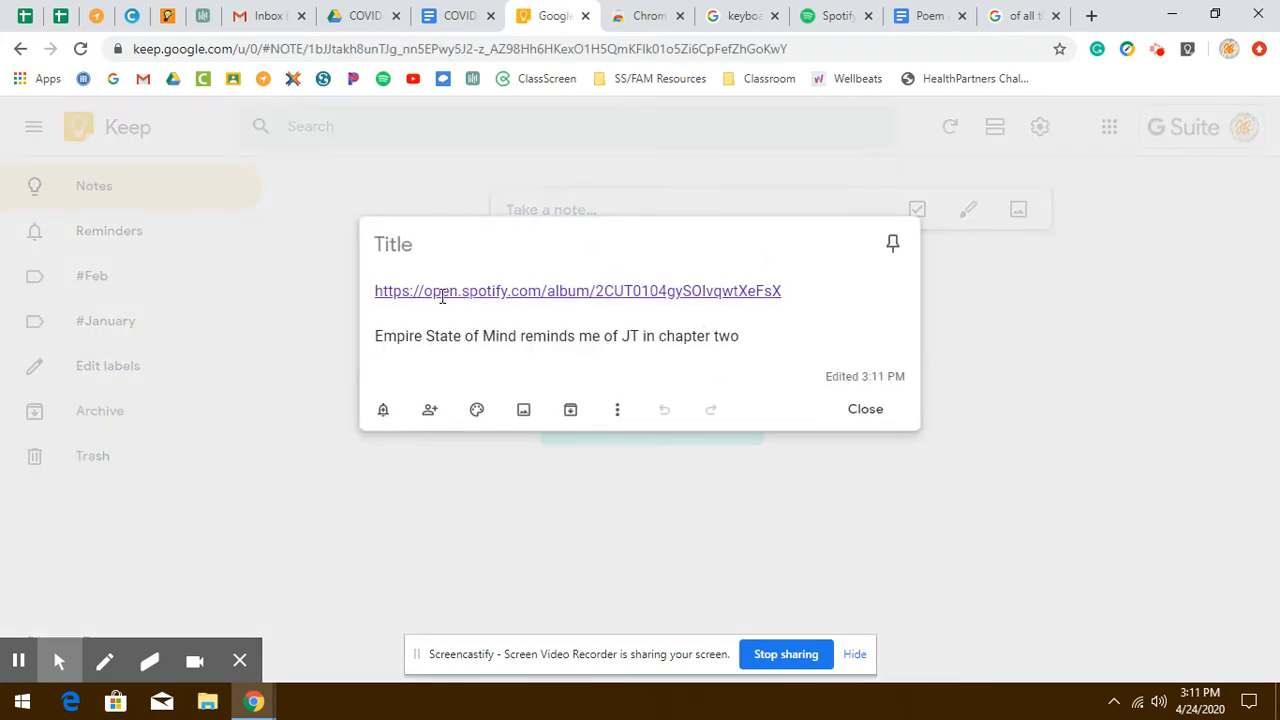
{"action": "left_click", "coordinate": [442, 292]}
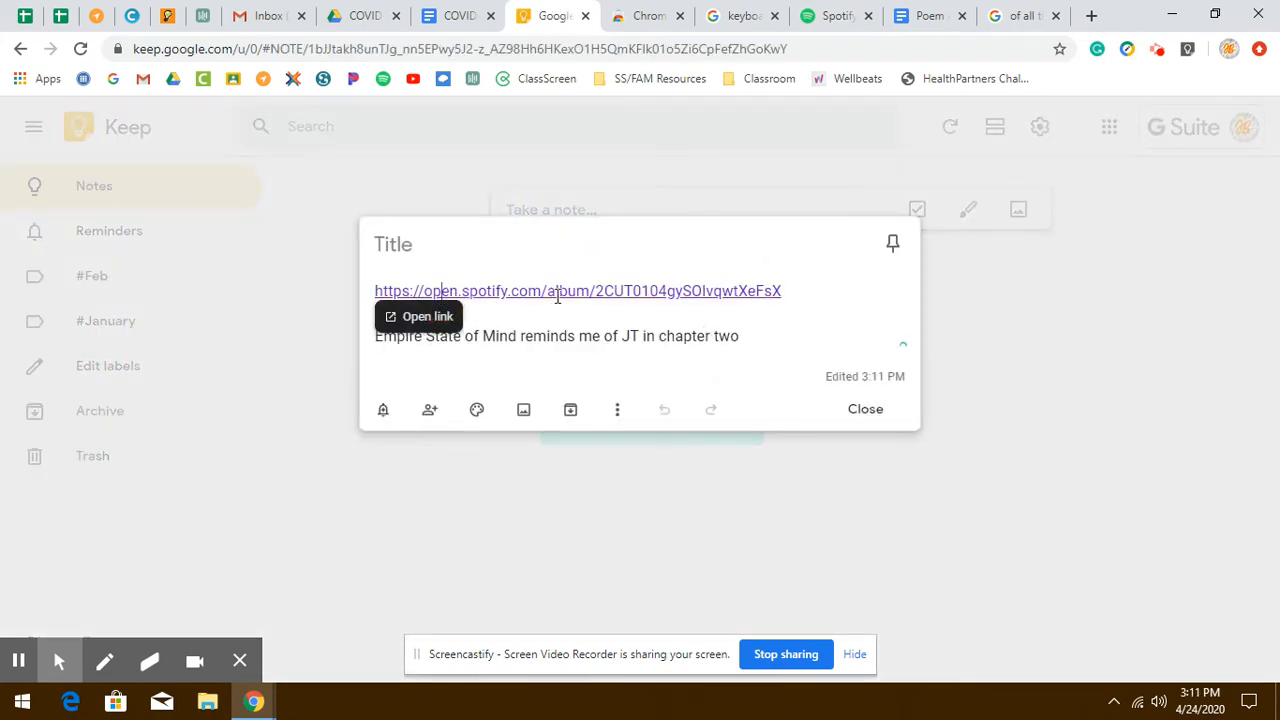
{"action": "left_click", "coordinate": [562, 336]}
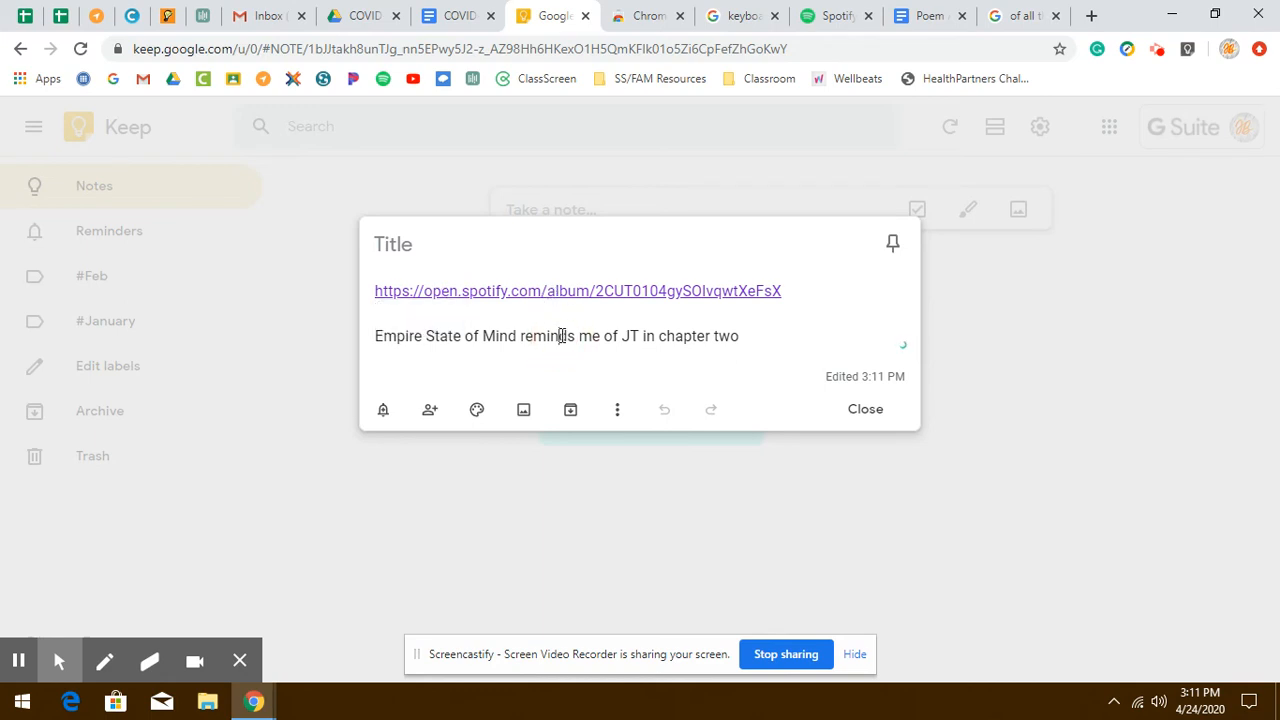
- Open the note's collaborators sharing dialog, then cancel it and close the note
{"action": "left_click", "coordinate": [429, 409]}
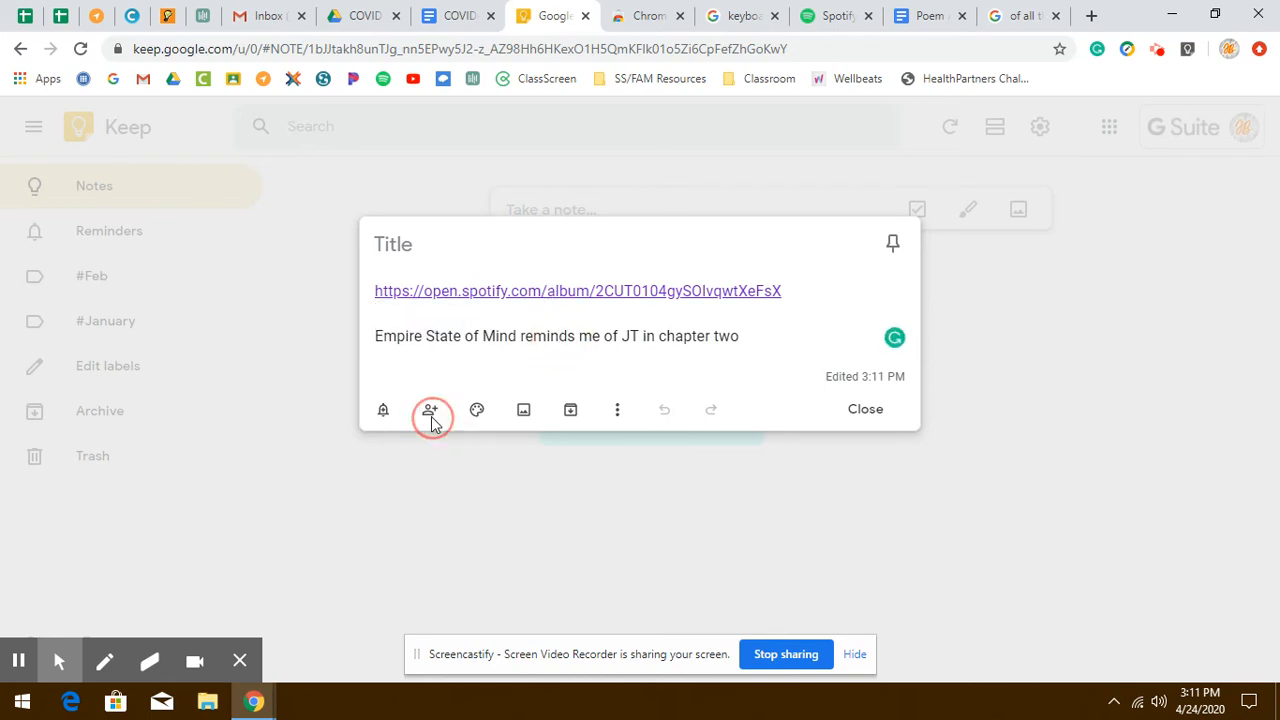
{"action": "left_click", "coordinate": [446, 348]}
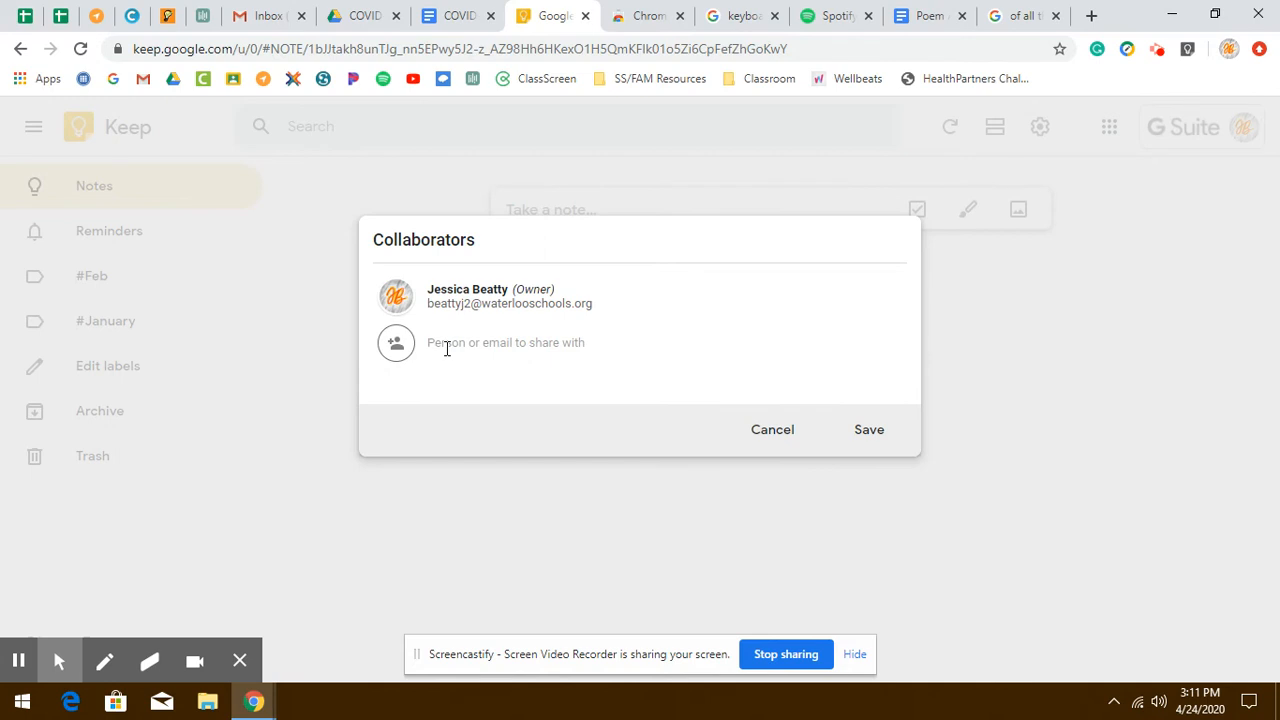
{"action": "left_click", "coordinate": [772, 431]}
{"action": "left_click", "coordinate": [991, 412]}
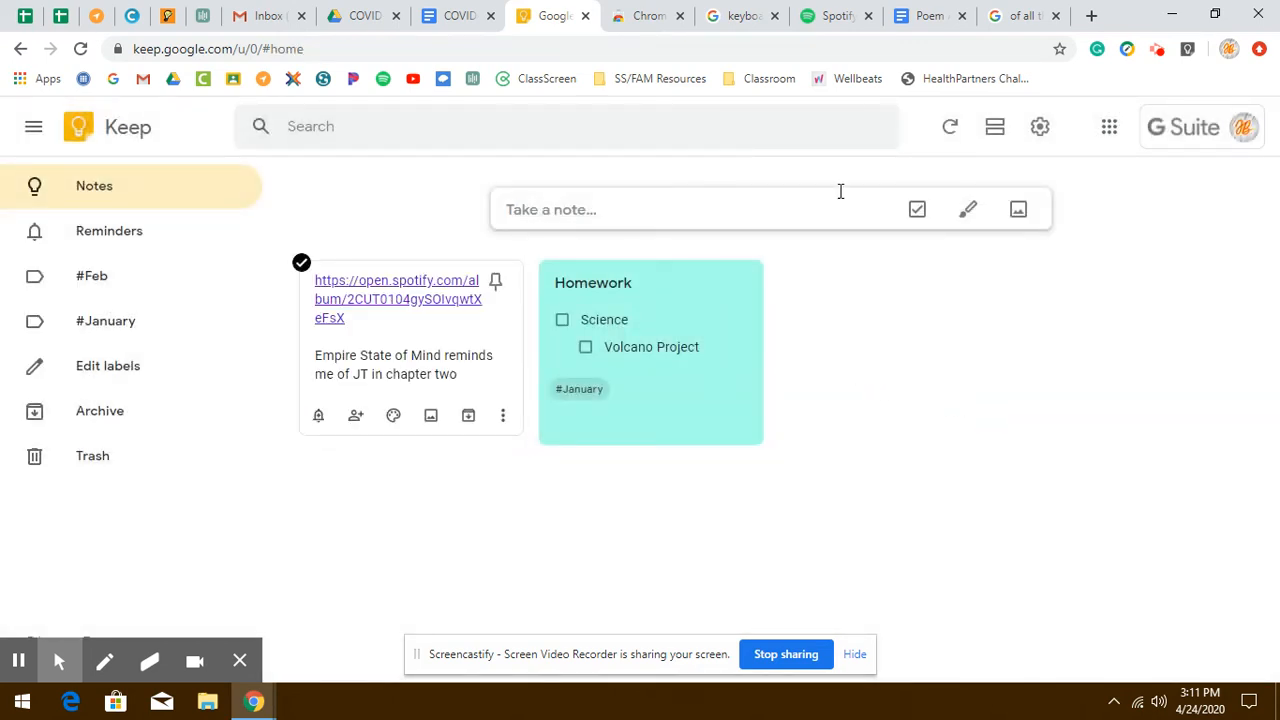
- Switch to the Poem Assignment document and read its directions
{"action": "left_click", "coordinate": [905, 16]}
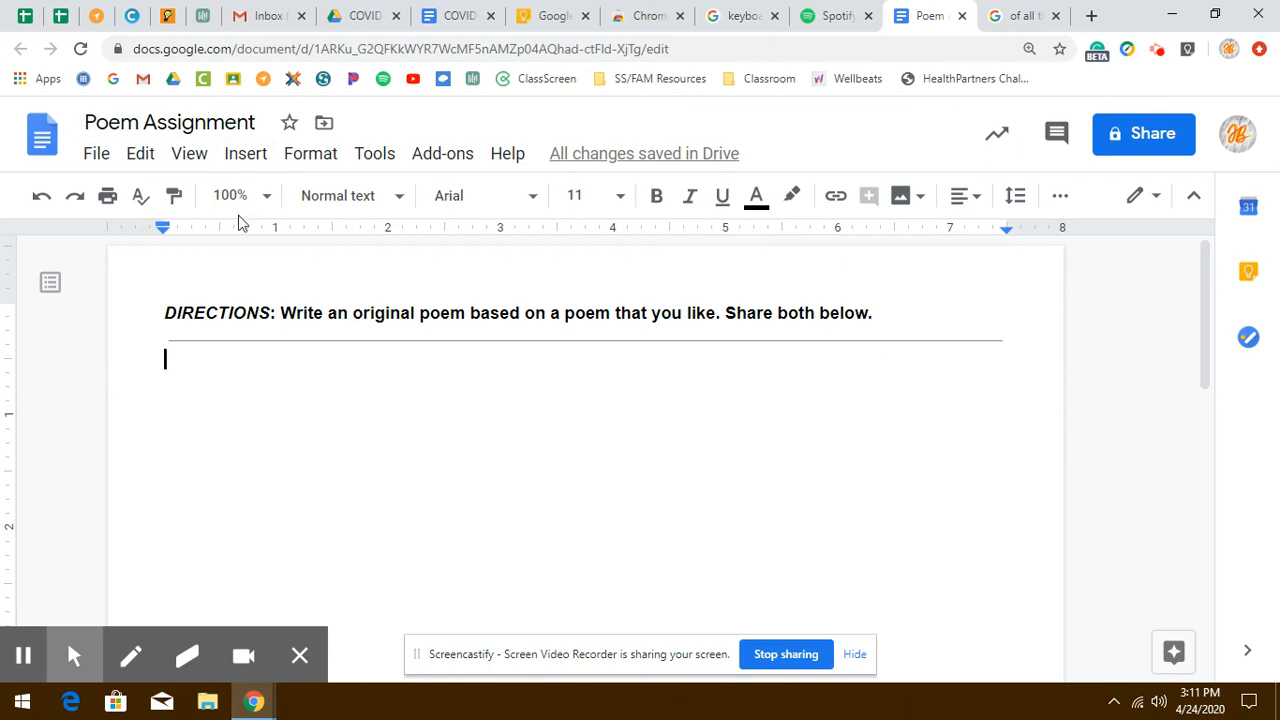
{"action": "left_click_drag", "start_coordinate": [164, 312], "coordinate": [886, 314]}
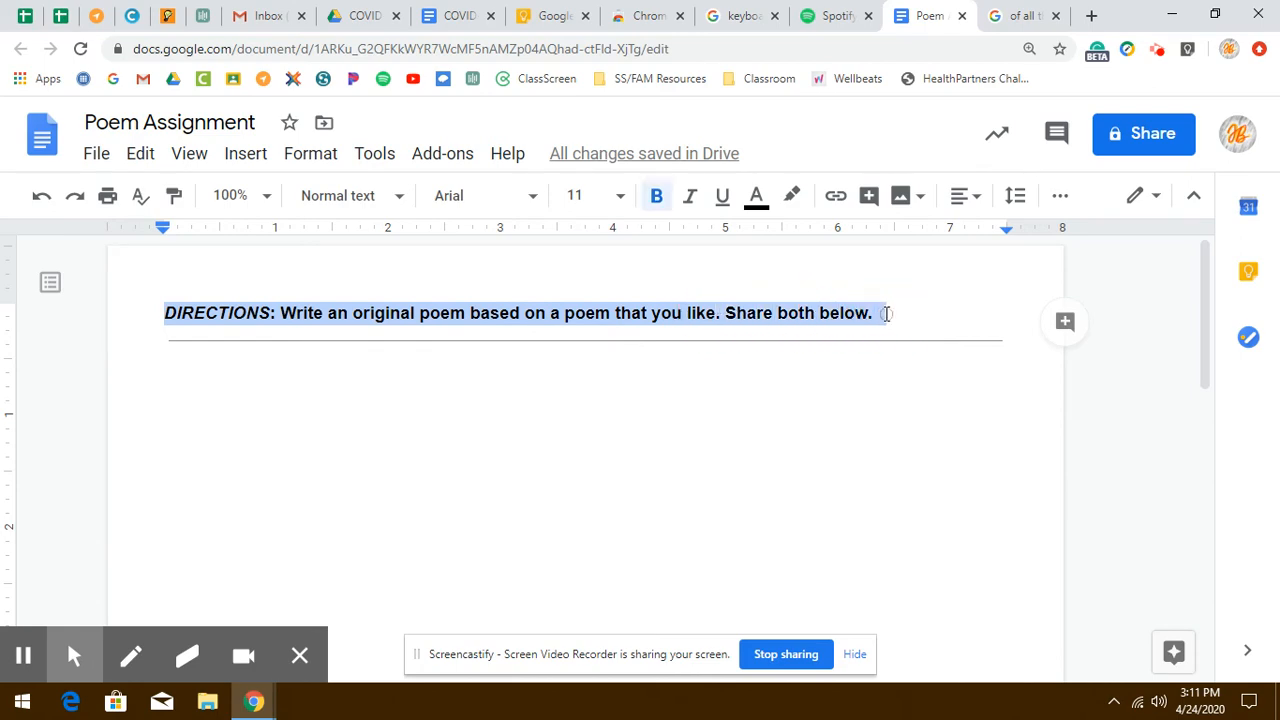
{"action": "left_click", "coordinate": [886, 314]}
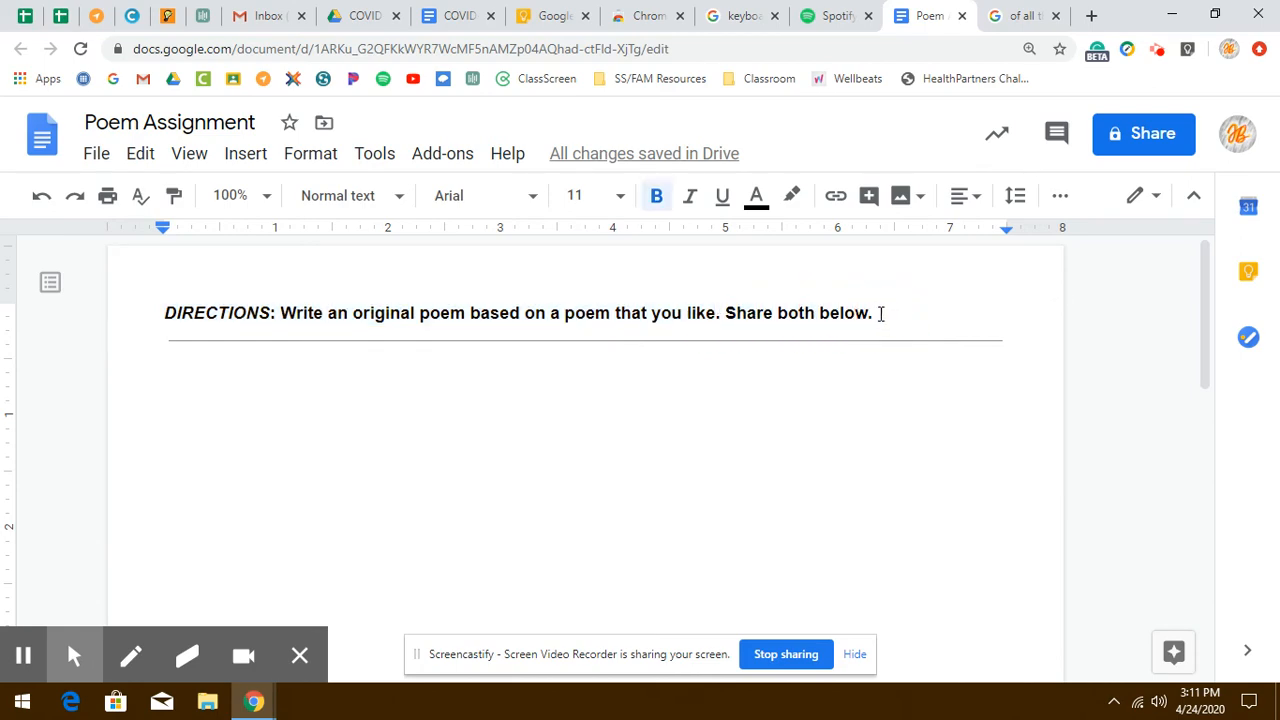
- Switch to the Rudy Francisco poem image and save the image to Keep with the extension
{"action": "left_click", "coordinate": [1032, 18]}
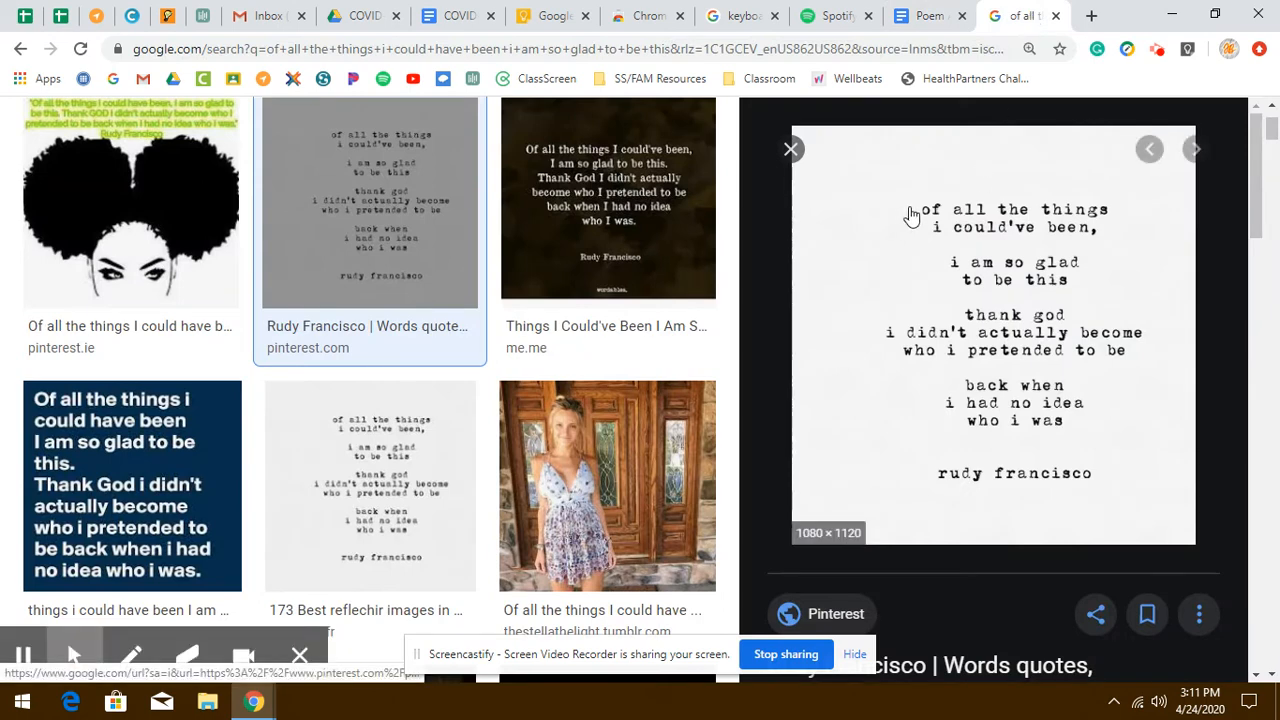
{"action": "right_click", "coordinate": [967, 358]}
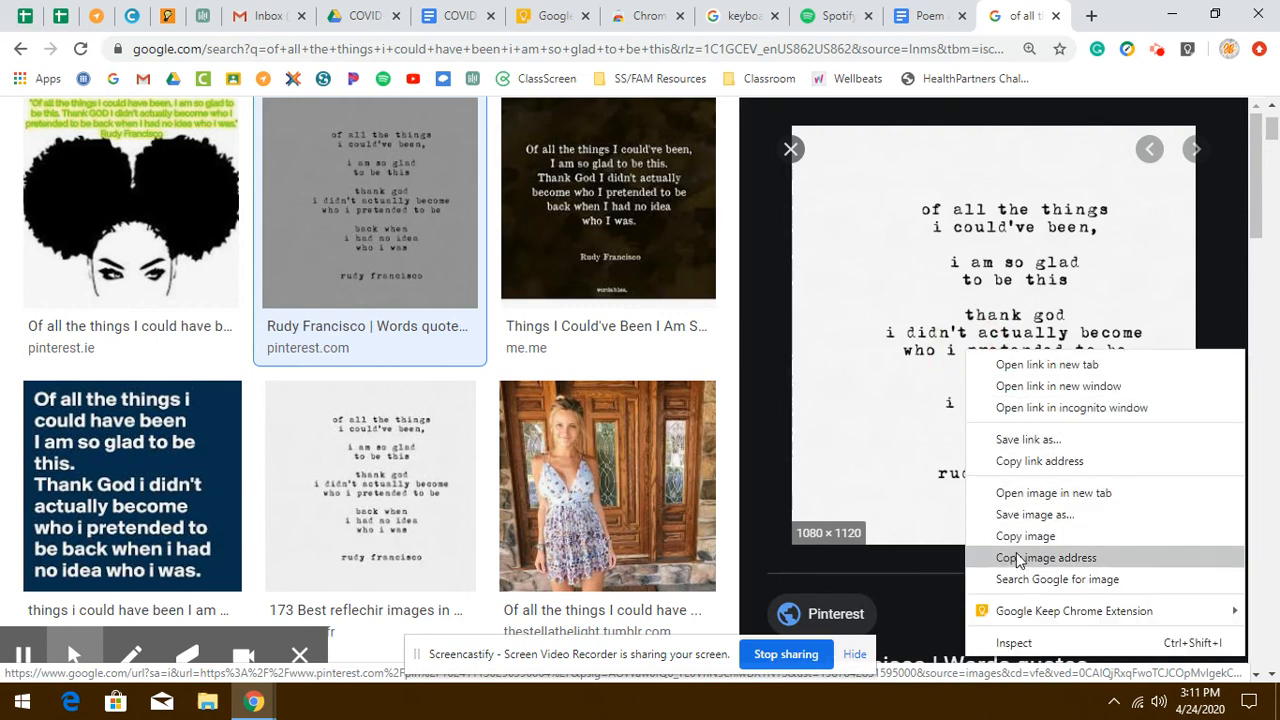
{"action": "mouse_move", "coordinate": [1036, 619]}
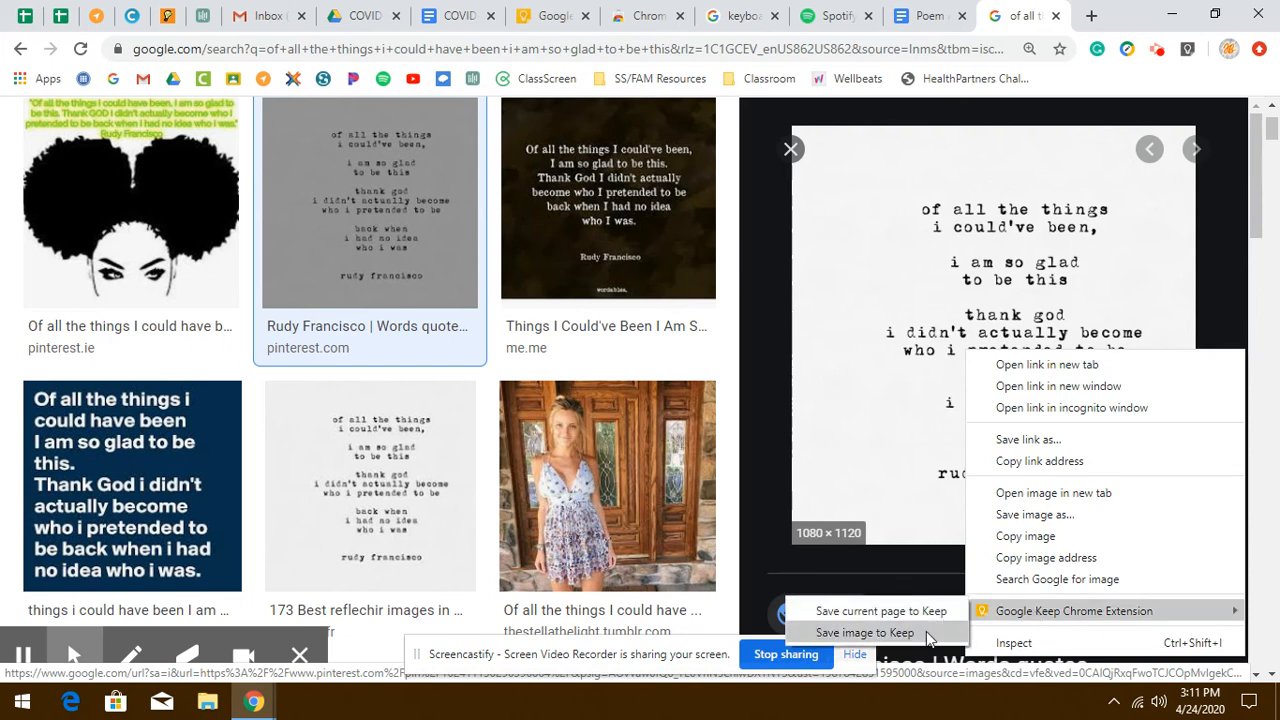
{"action": "left_click", "coordinate": [866, 633]}
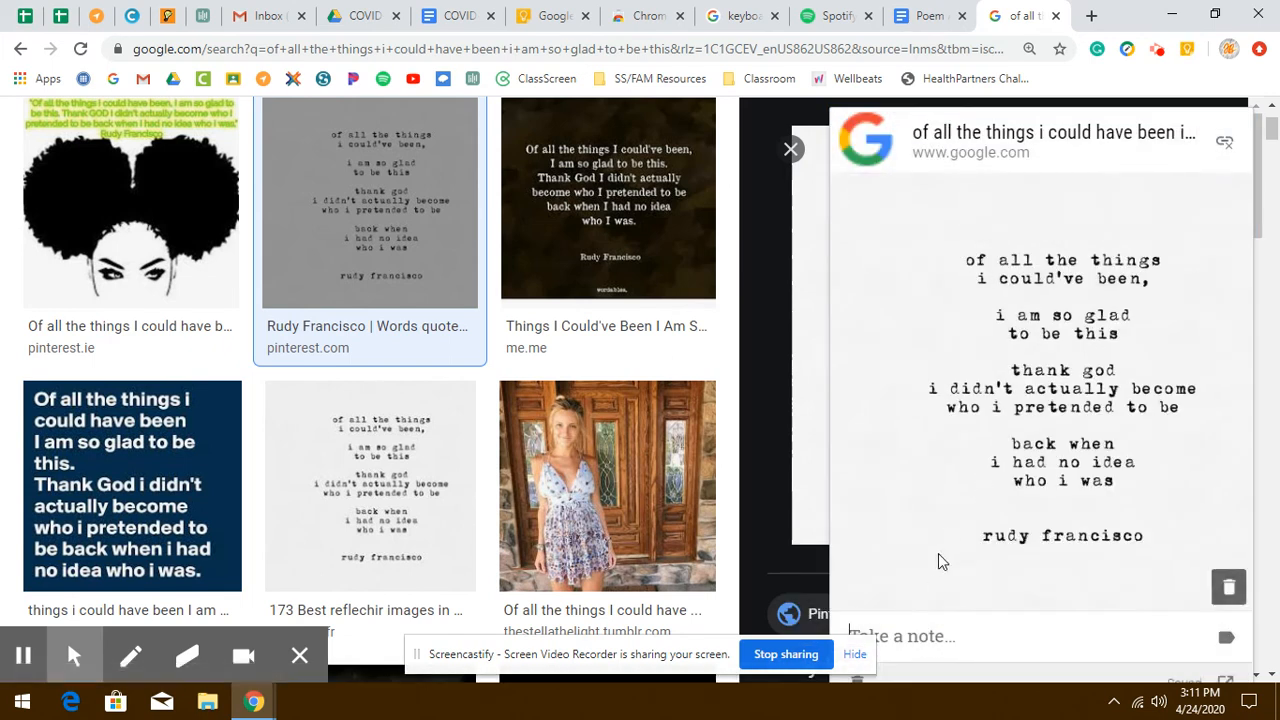
- Open the saved poem image note in Keep and remove its web address text
{"action": "left_click", "coordinate": [535, 15]}
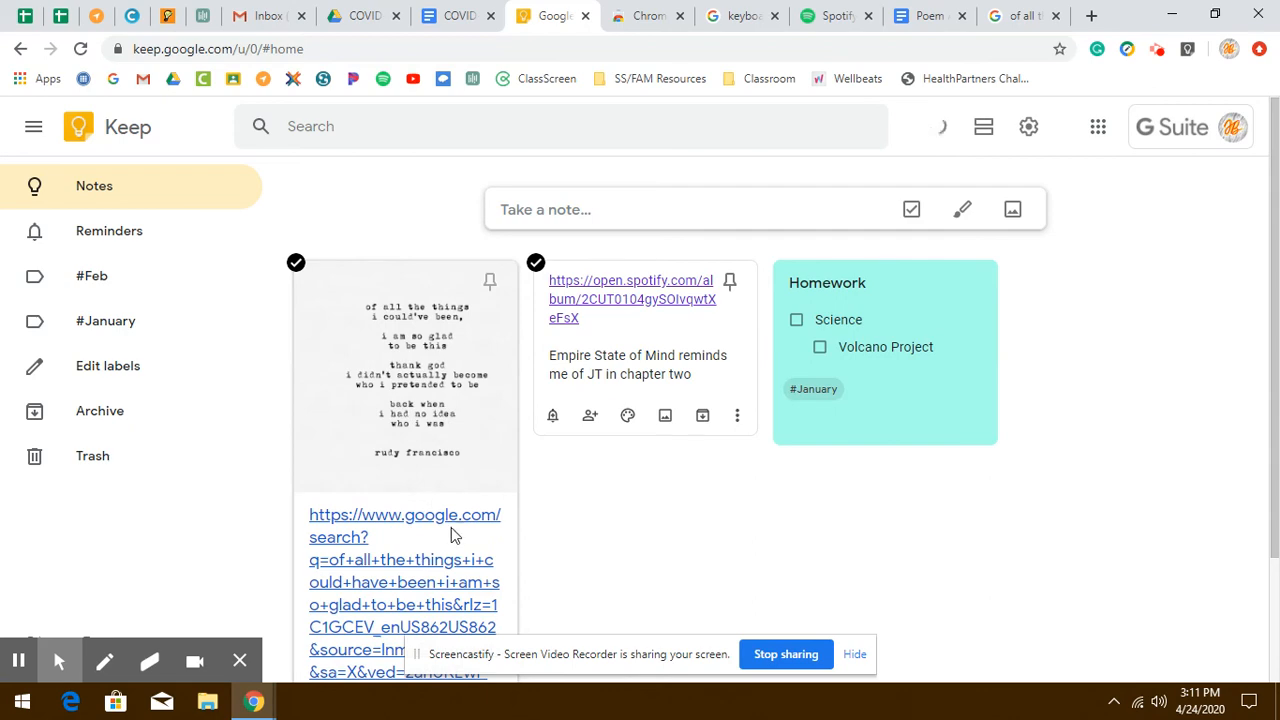
{"action": "left_click", "coordinate": [437, 538]}
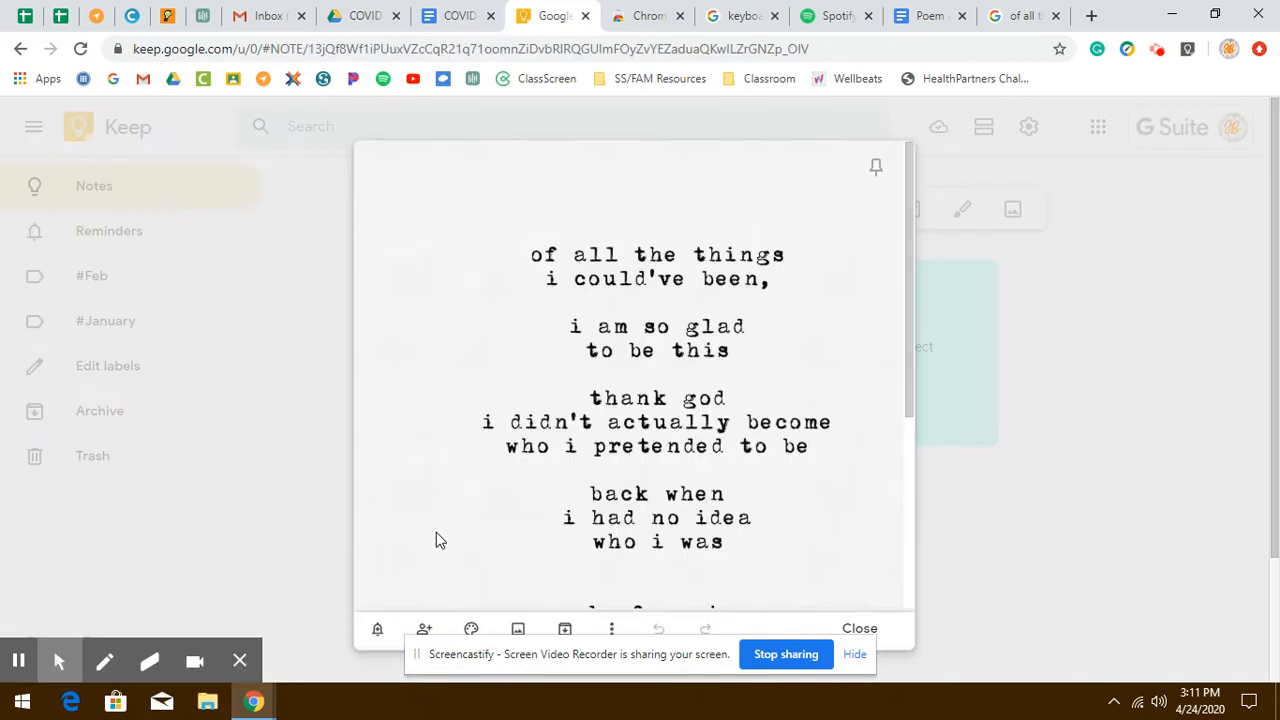
{"action": "left_click_drag", "start_coordinate": [910, 255], "coordinate": [896, 490]}
{"action": "left_click_drag", "start_coordinate": [368, 465], "coordinate": [537, 550]}
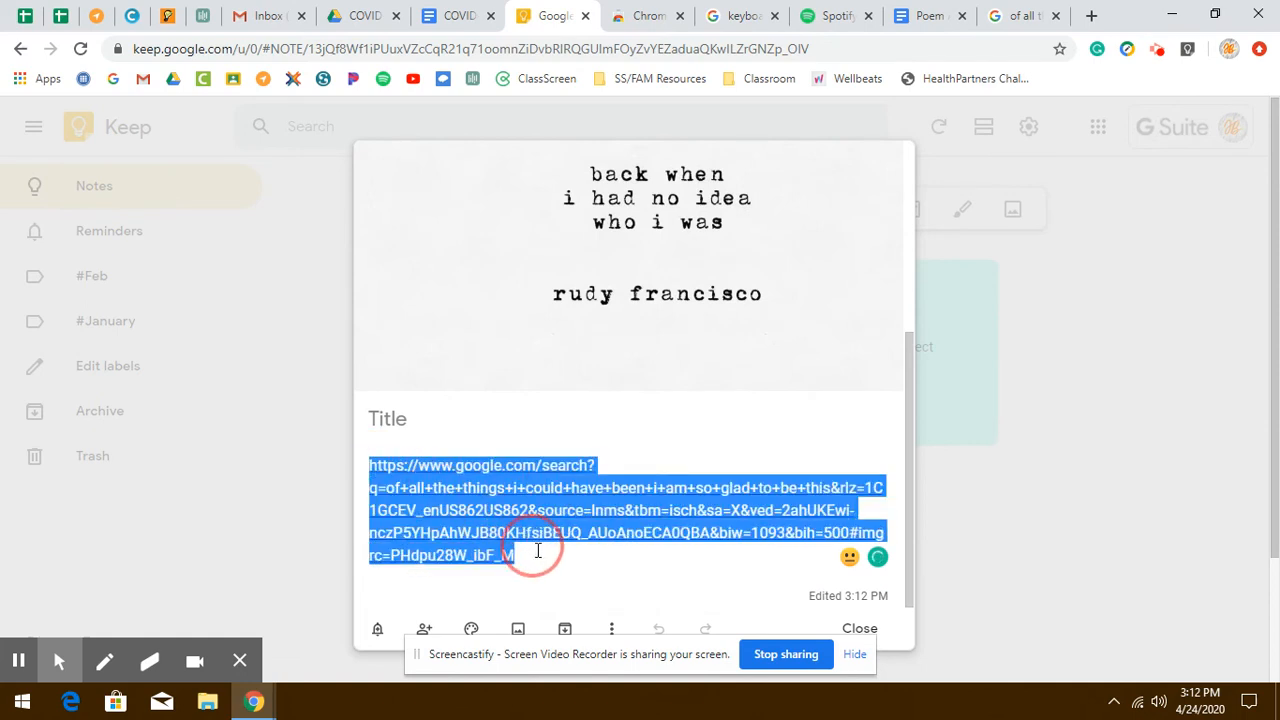
{"action": "key", "text": "BackSpace"}
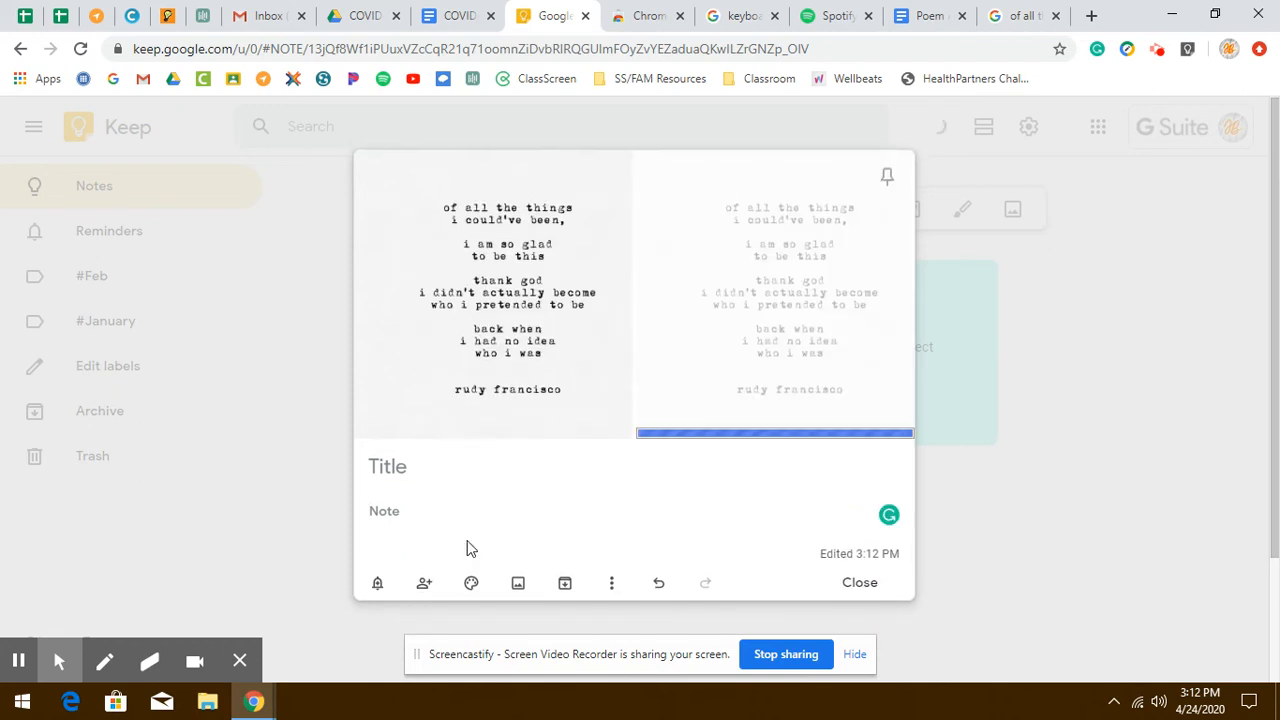
{"action": "key", "text": "ctrl+v"}
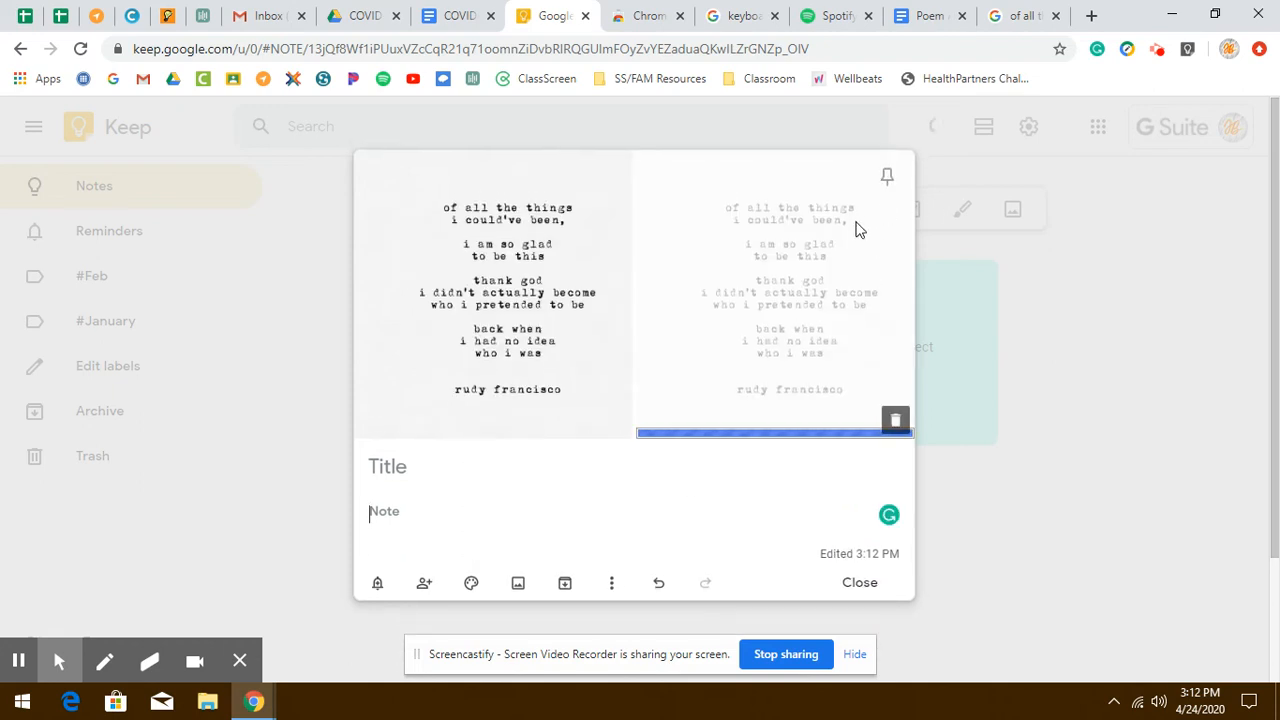
- Write the lines 'I didn't know who i was at 15' and 'I don't know who I am now' in the note
{"action": "left_click", "coordinate": [449, 524]}
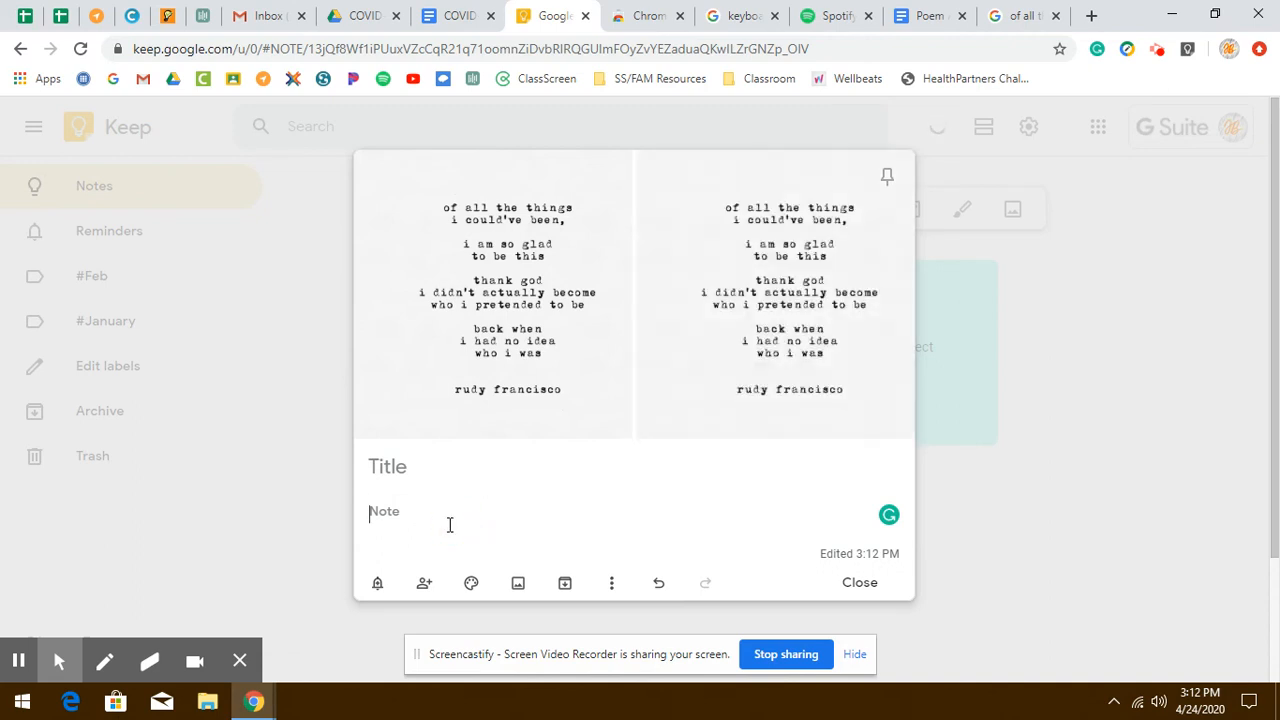
{"action": "type", "text": "I"}
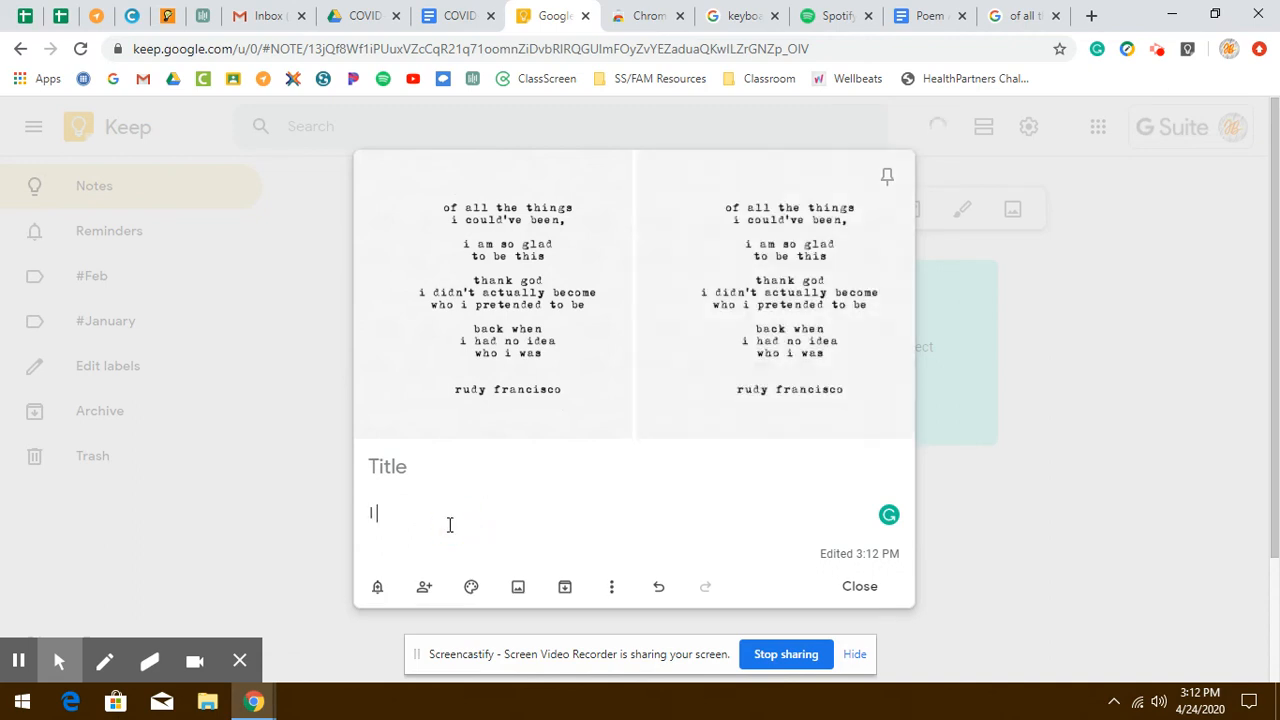
{"action": "type", "text": " didn't know who i was at 15"}
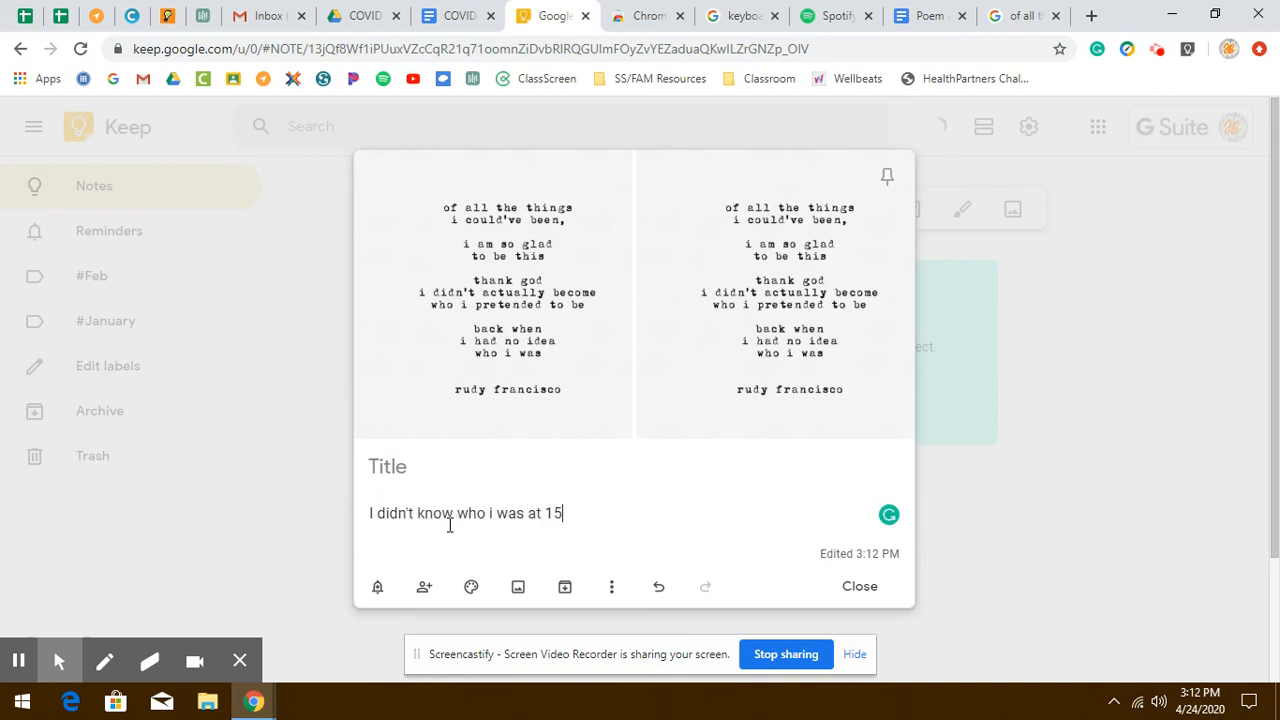
{"action": "key", "text": "Return"}
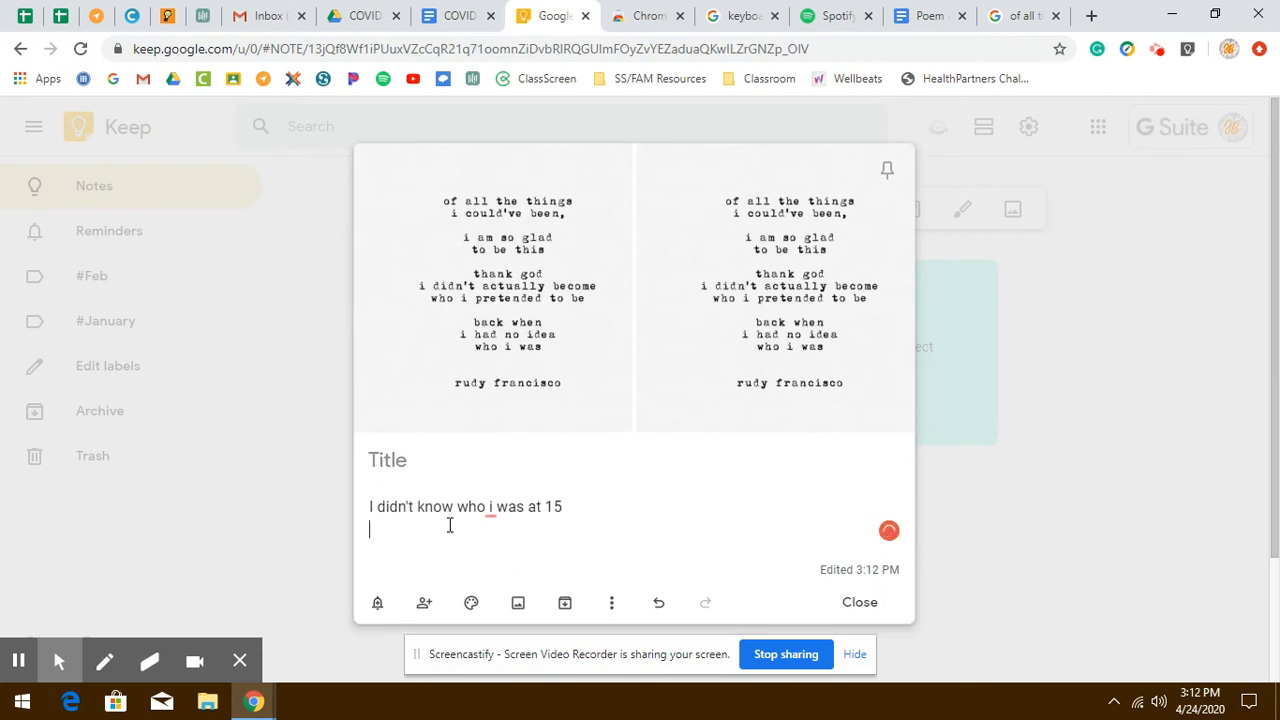
{"action": "type", "text": "I don't know who I a"}
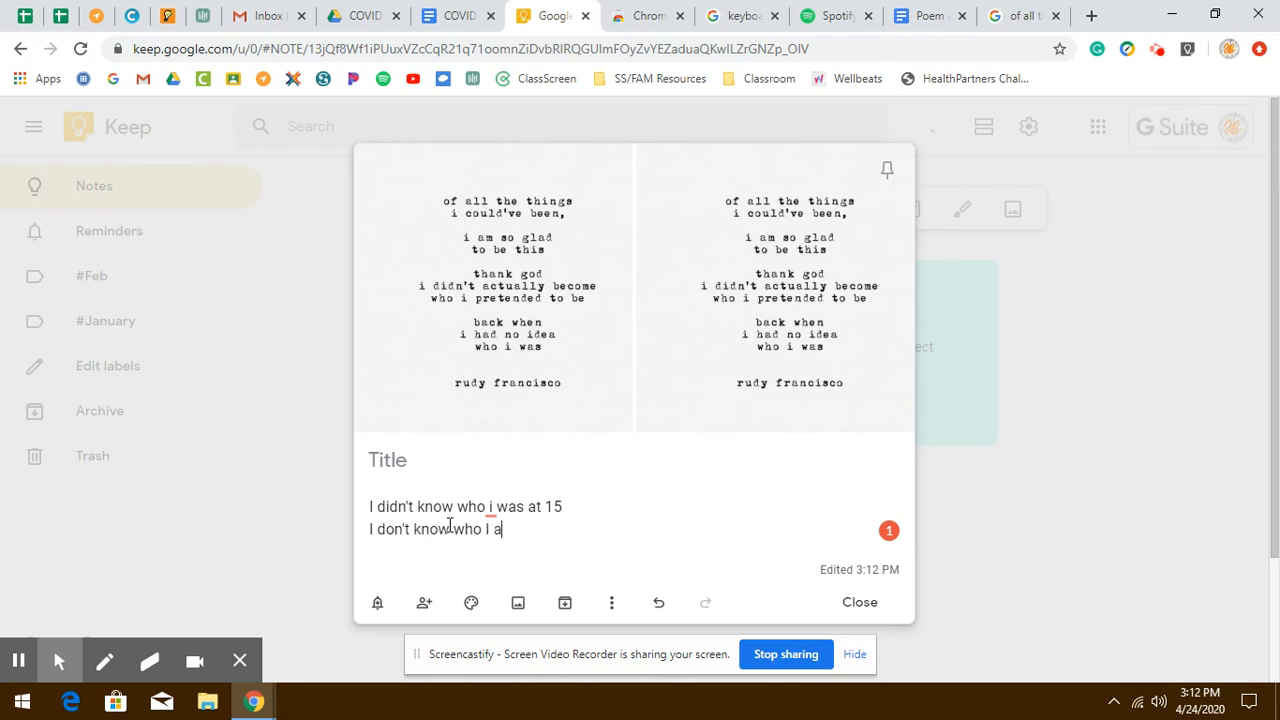
{"action": "type", "text": "m now"}
{"action": "key", "text": "Return"}
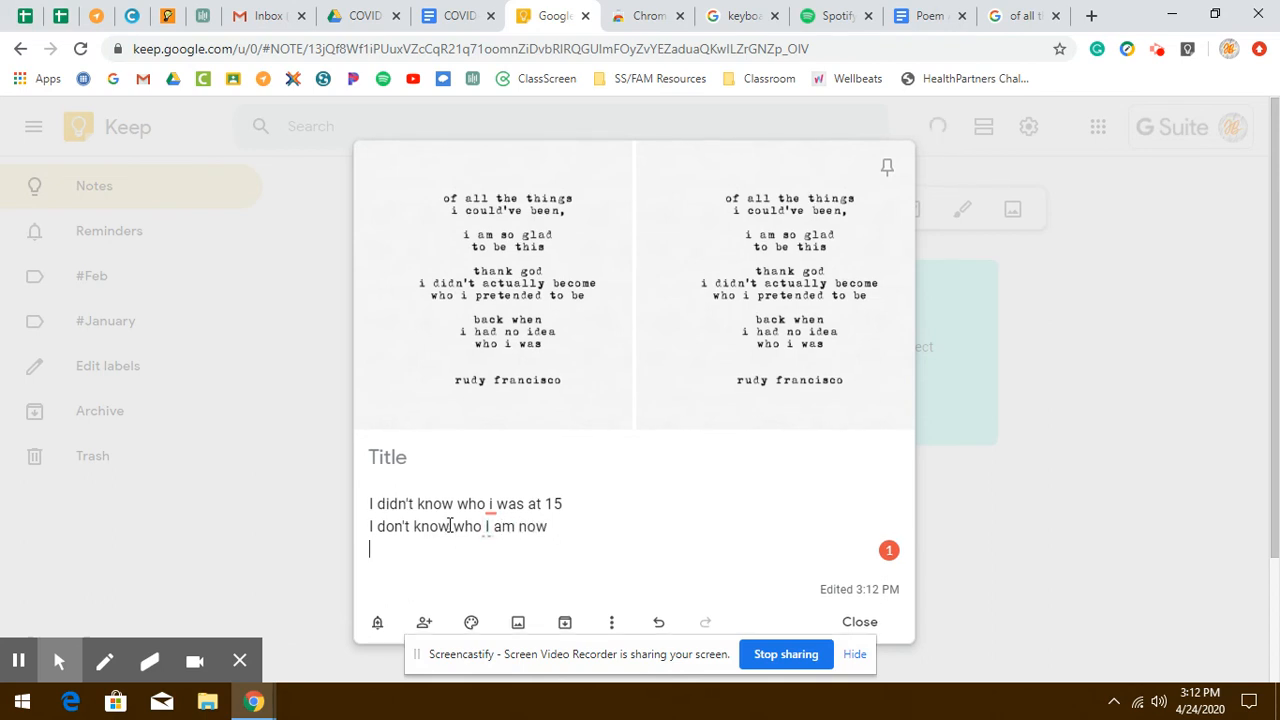
- Add the lines 'But I hope if she could see me' and 'She'd be proud of who I became' to the note
{"action": "type", "text": "But I hope if she cou"}
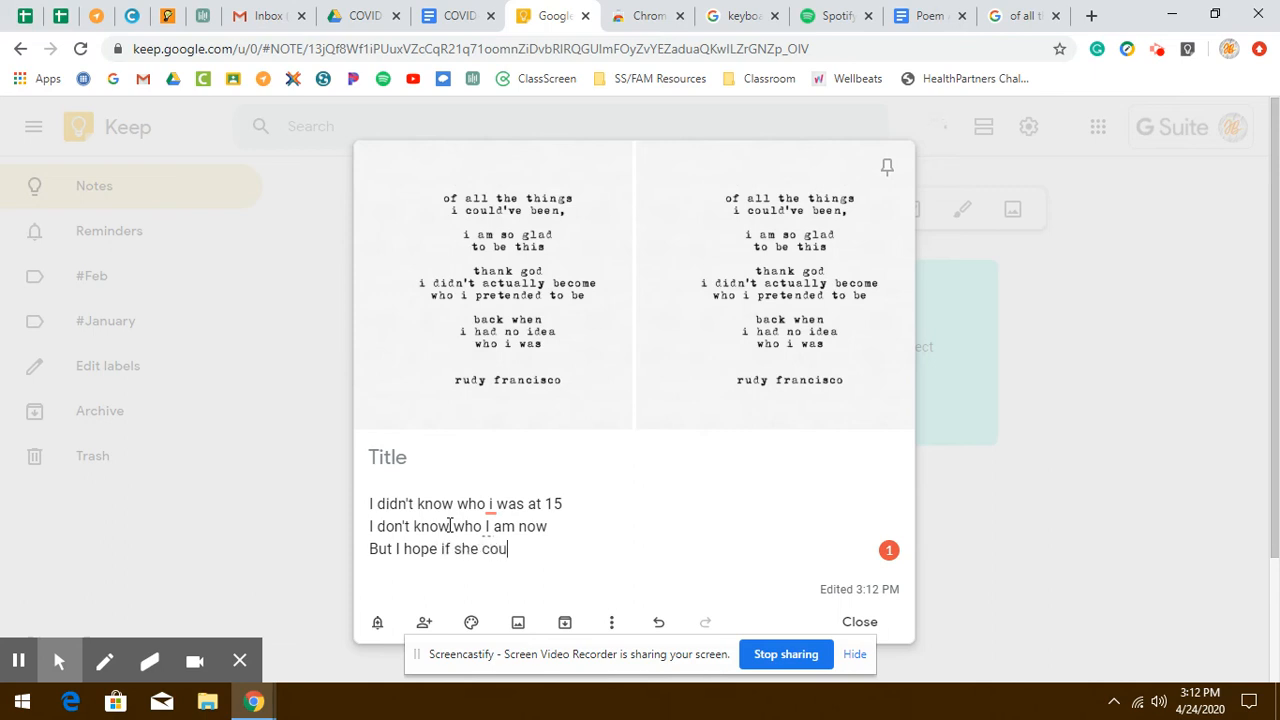
{"action": "type", "text": "ld see me"}
{"action": "key", "text": "Return"}
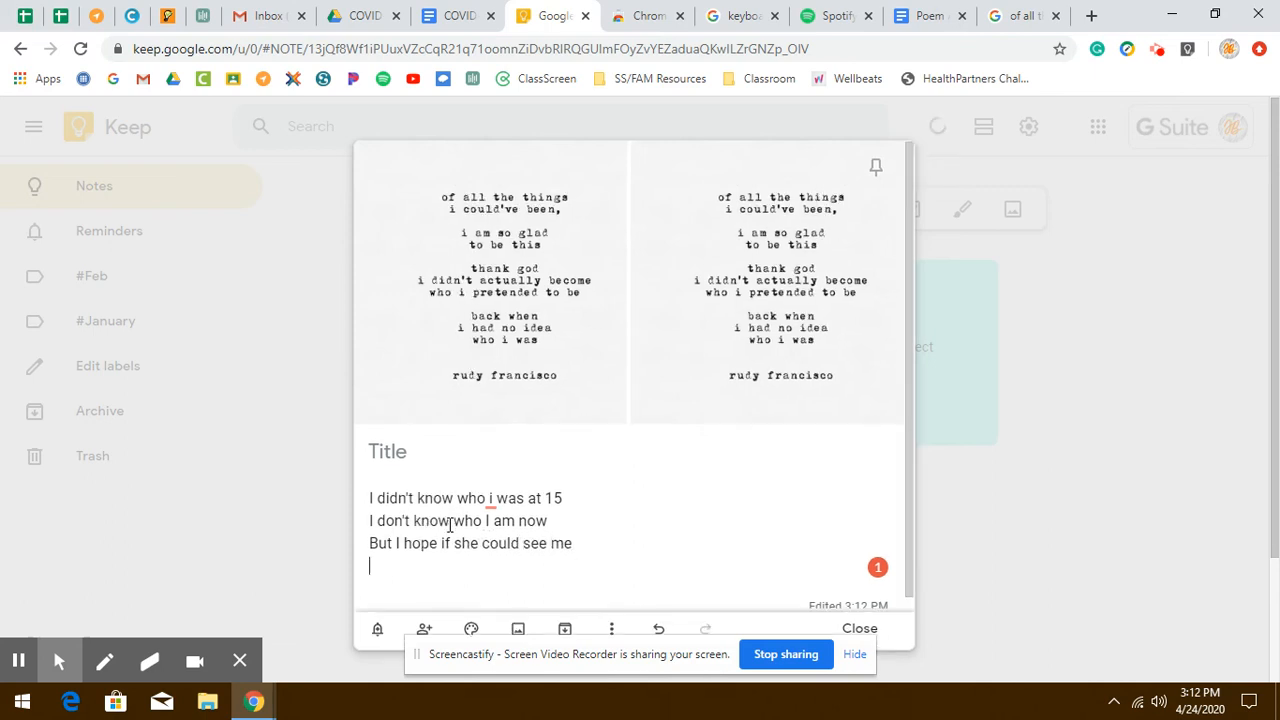
{"action": "type", "text": "She'd be proud of "}
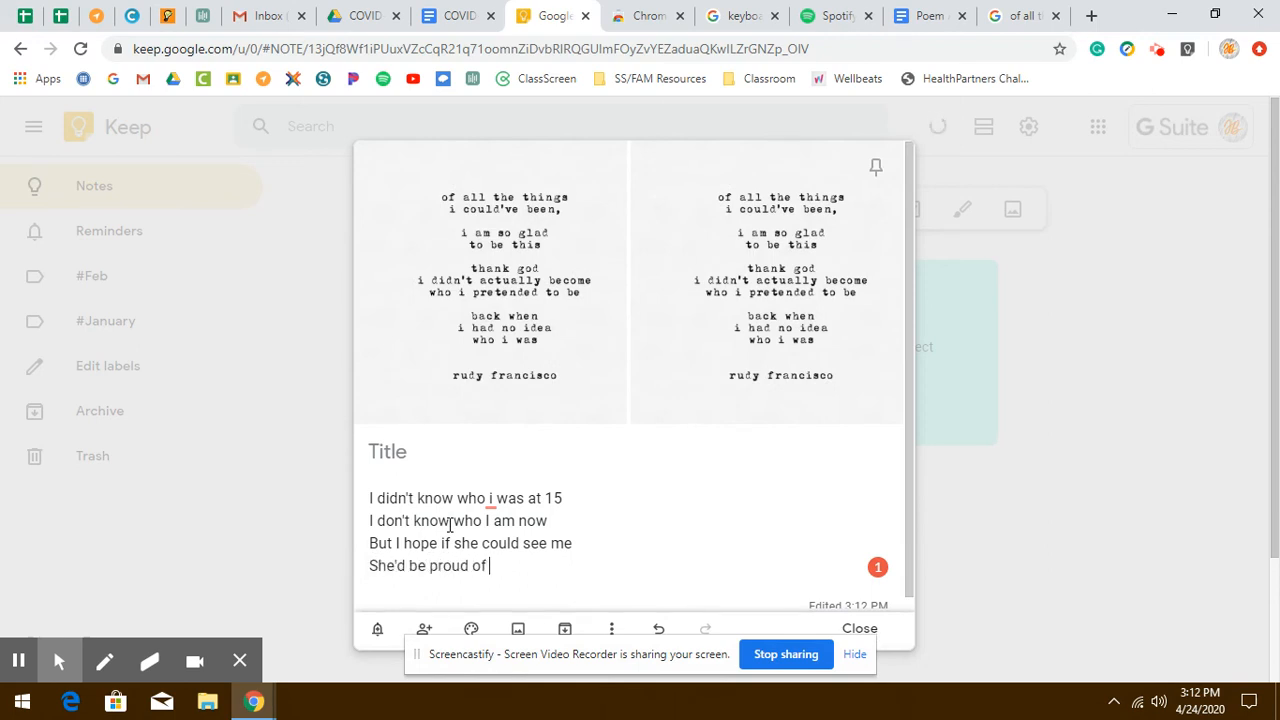
{"action": "type", "text": "who I became"}
{"action": "key", "text": "Return"}
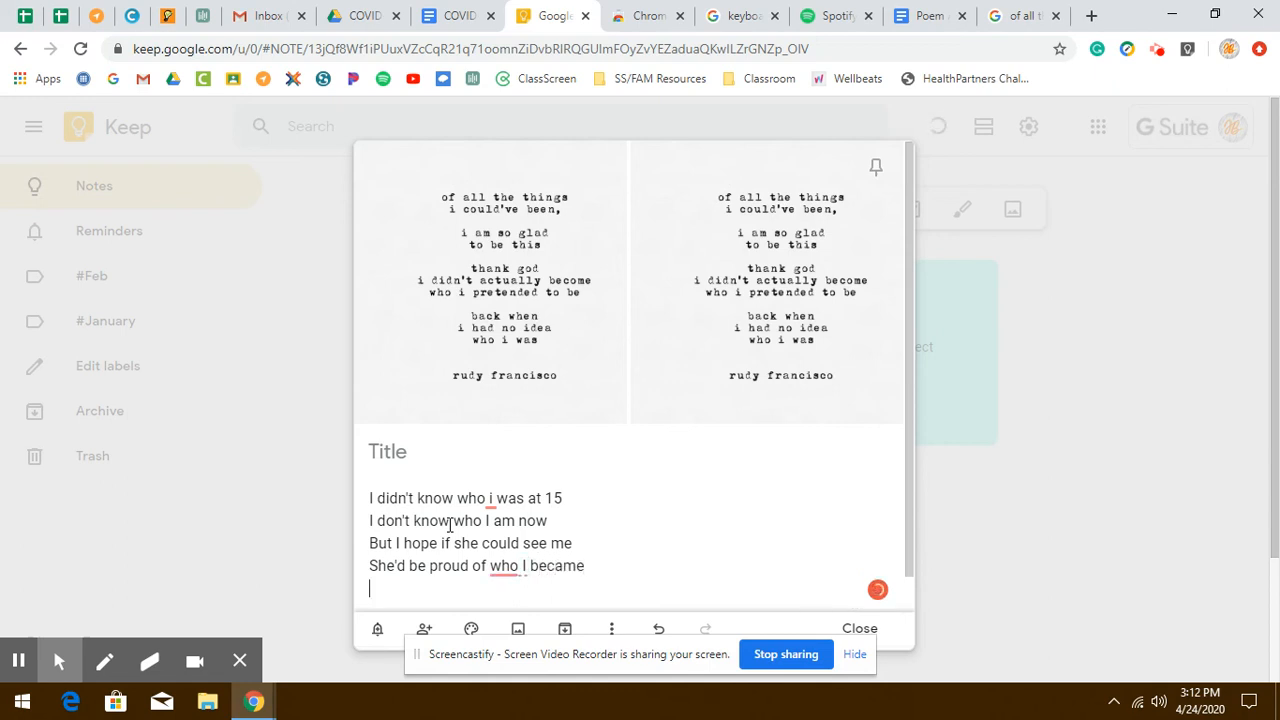
- Add the lines 'Maybe not all the things I've done', 'But where I'm going' and 'And who I want to be'
{"action": "type", "text": "Maybe not "}
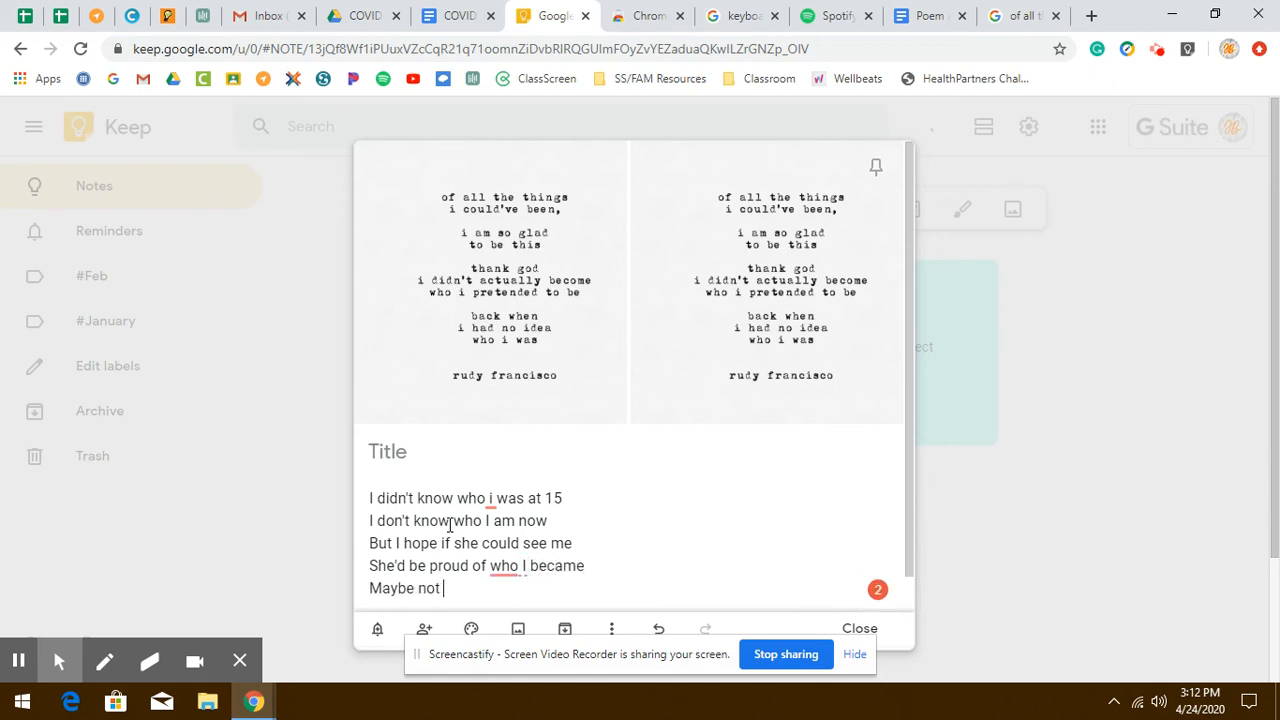
{"action": "type", "text": "all the things I"}
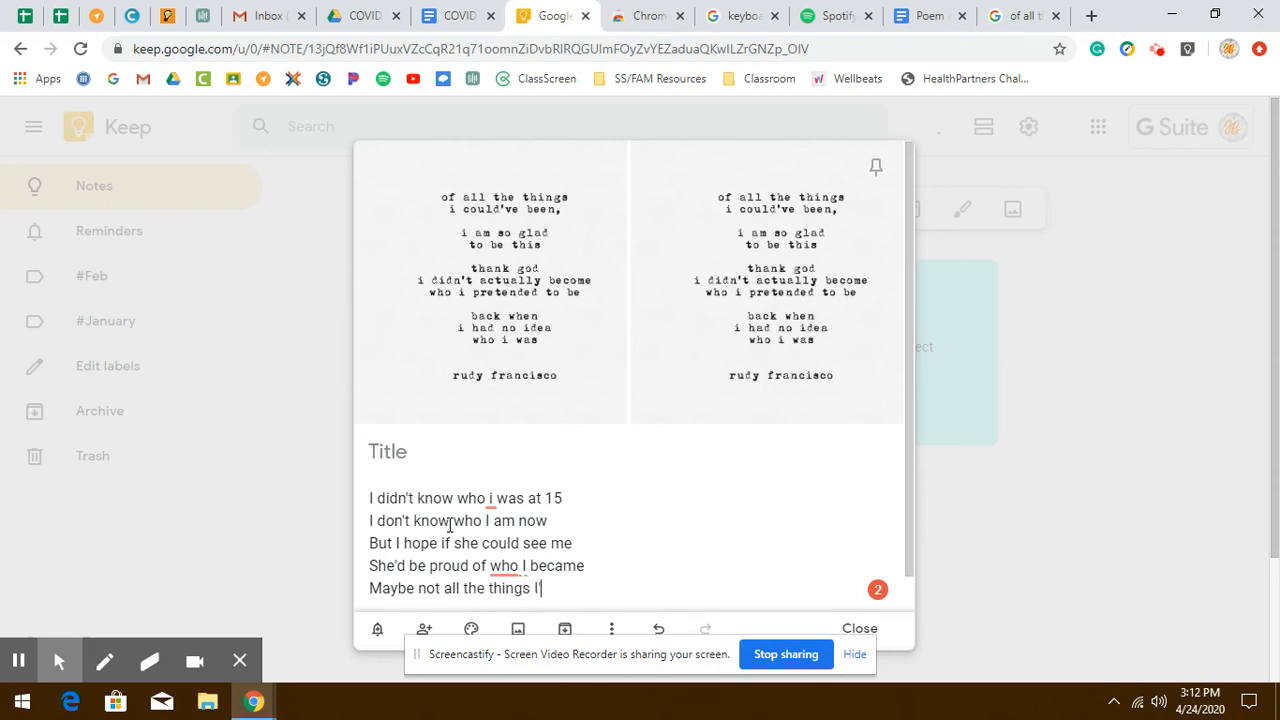
{"action": "type", "text": "'ve done"}
{"action": "key", "text": "Return"}
{"action": "type", "text": "But w"}
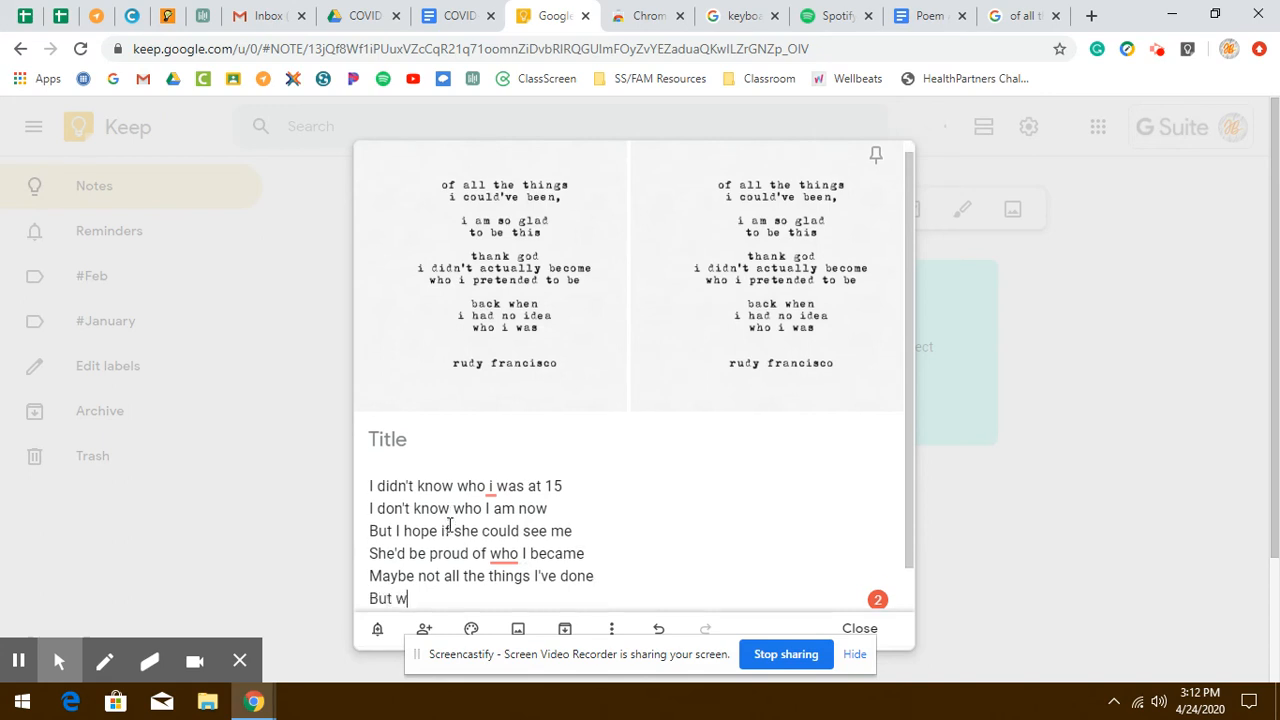
{"action": "type", "text": "here I'm going"}
{"action": "key", "text": "Return"}
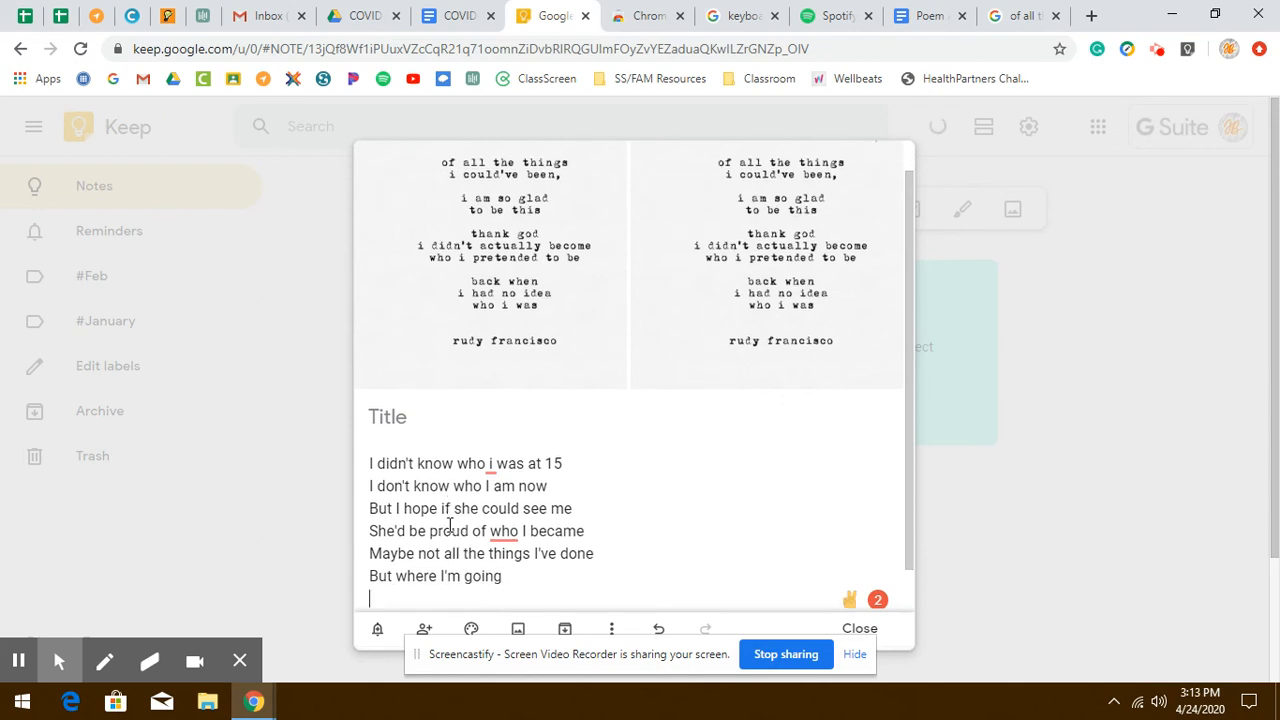
{"action": "type", "text": "And who I want to be"}
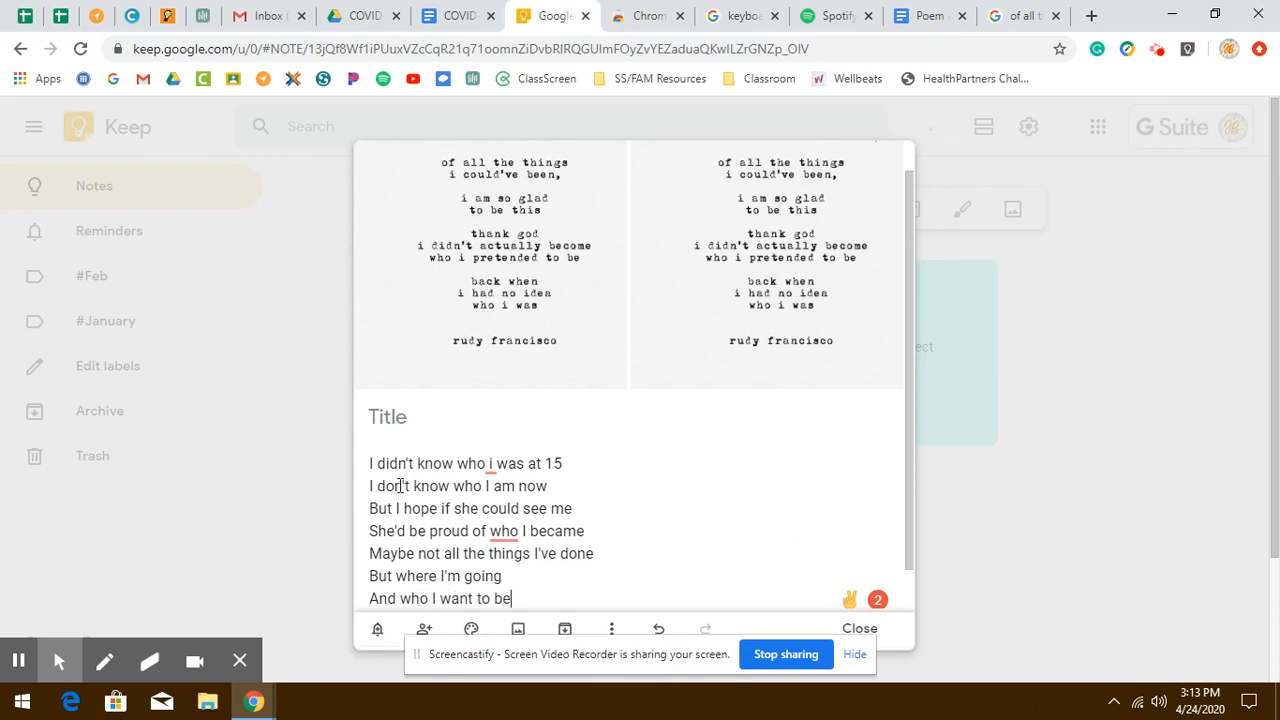
- Title the note 'Poetry Assignment' and close it
{"action": "left_click", "coordinate": [397, 422]}
{"action": "type", "text": "Poet"}
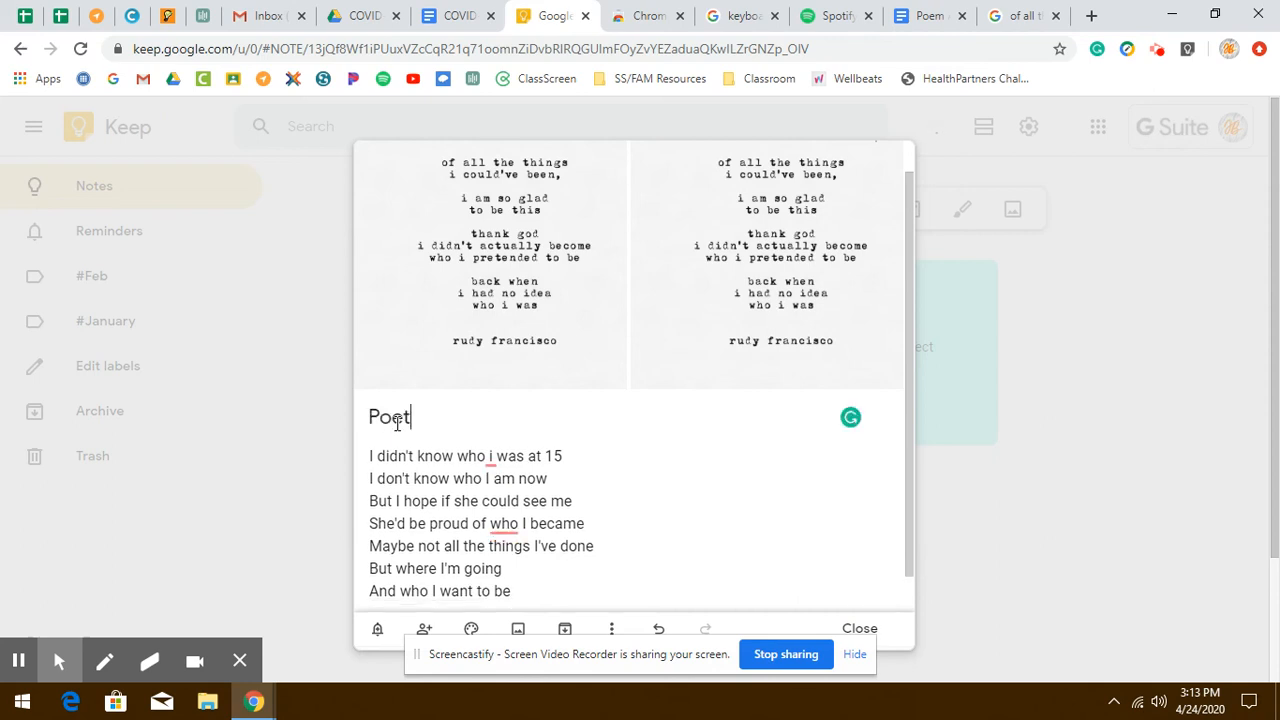
{"action": "type", "text": "ry Assign"}
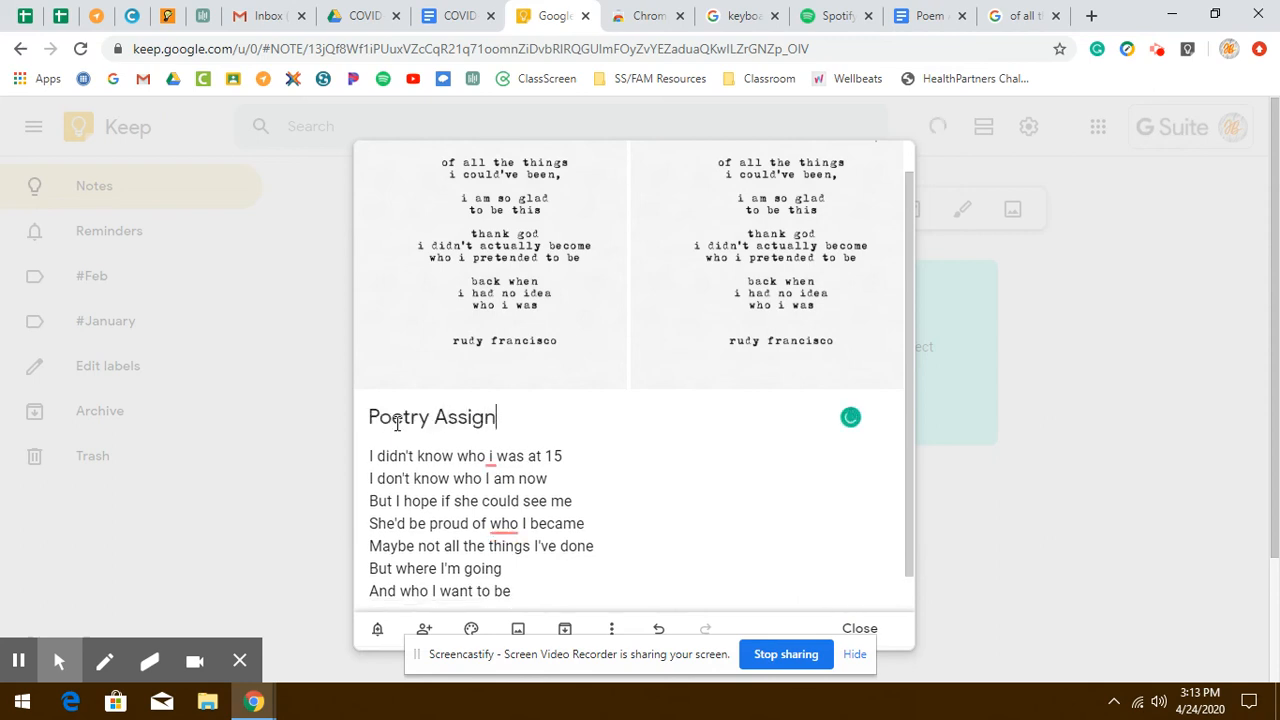
{"action": "type", "text": "ment"}
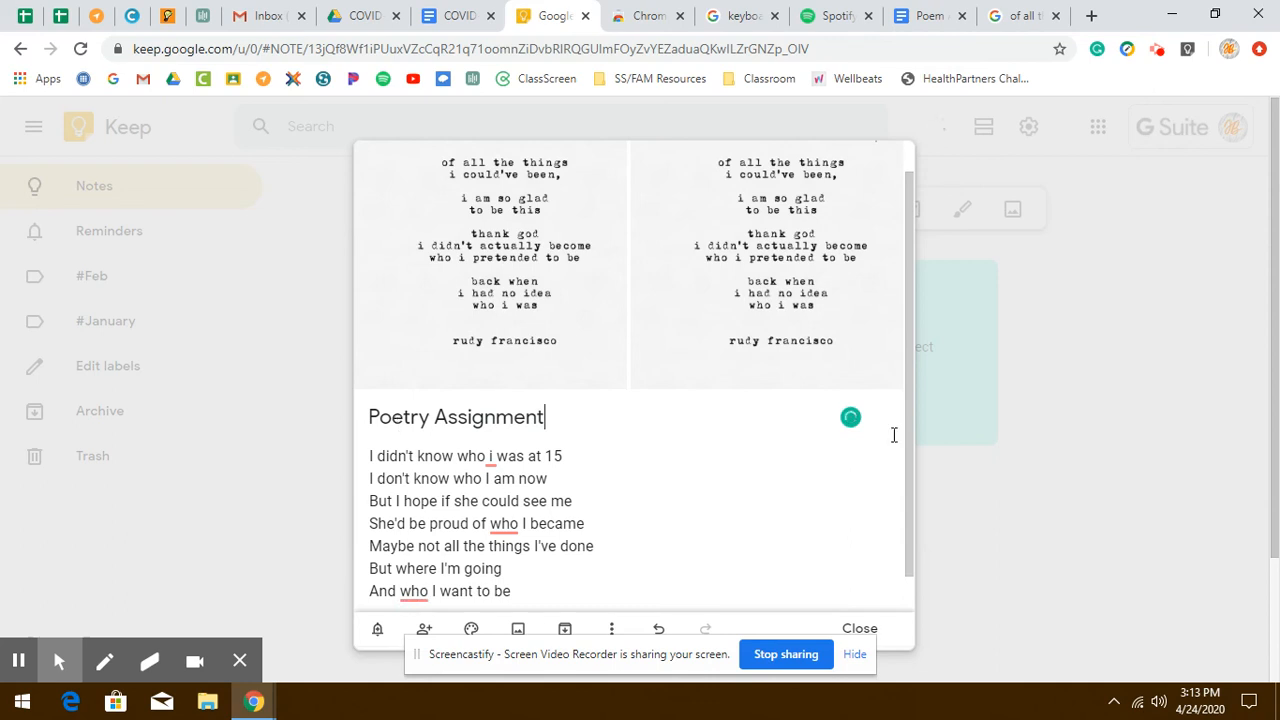
{"action": "left_click_drag", "start_coordinate": [907, 443], "coordinate": [898, 499]}
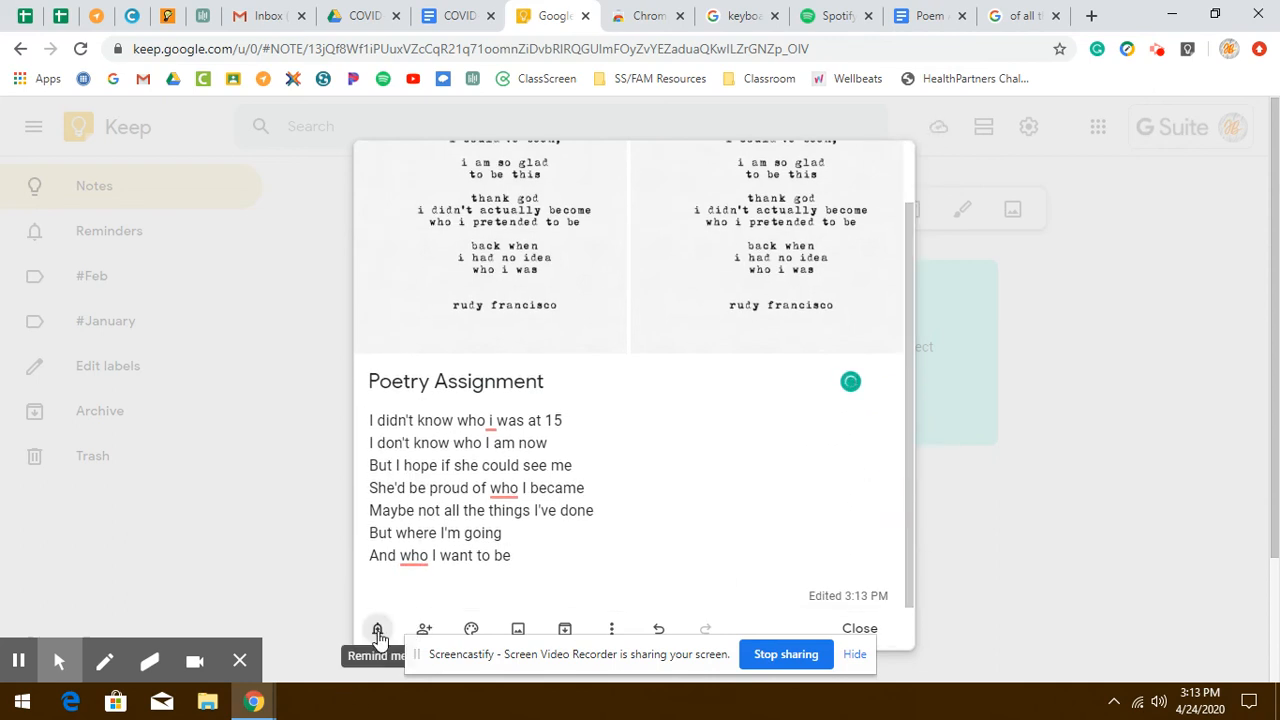
{"action": "left_click", "coordinate": [532, 559]}
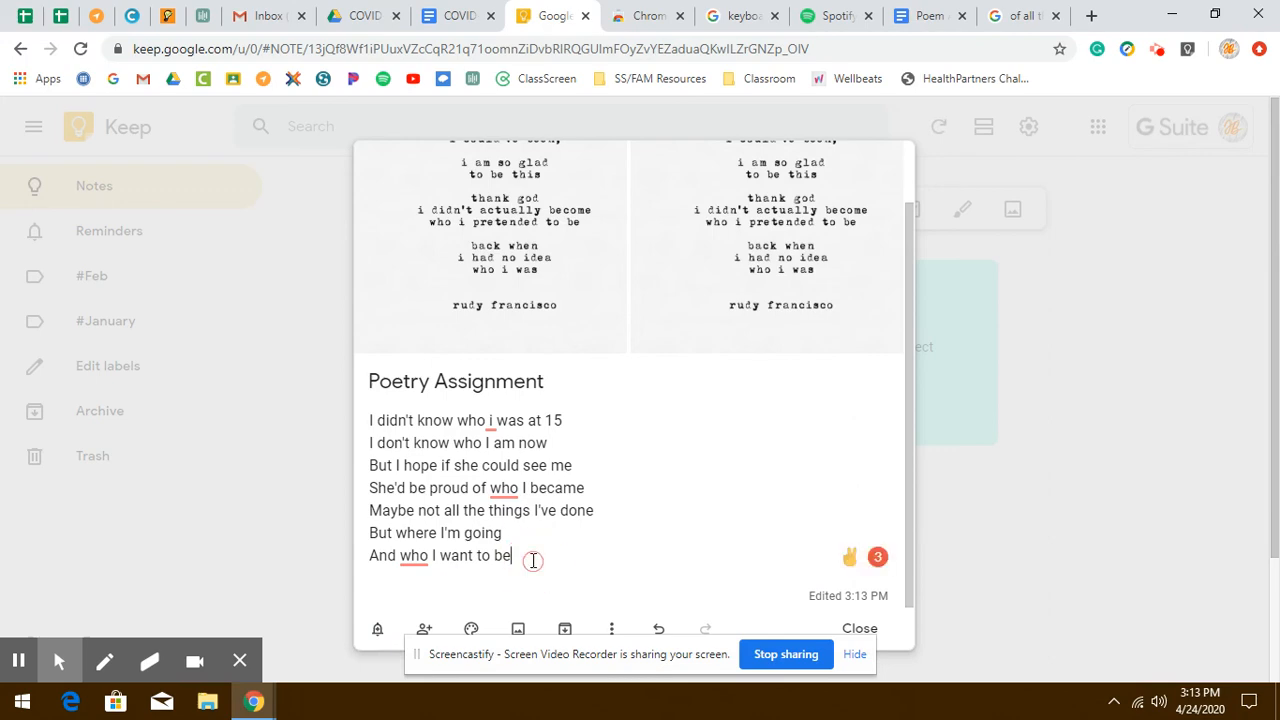
{"action": "left_click", "coordinate": [1080, 408]}
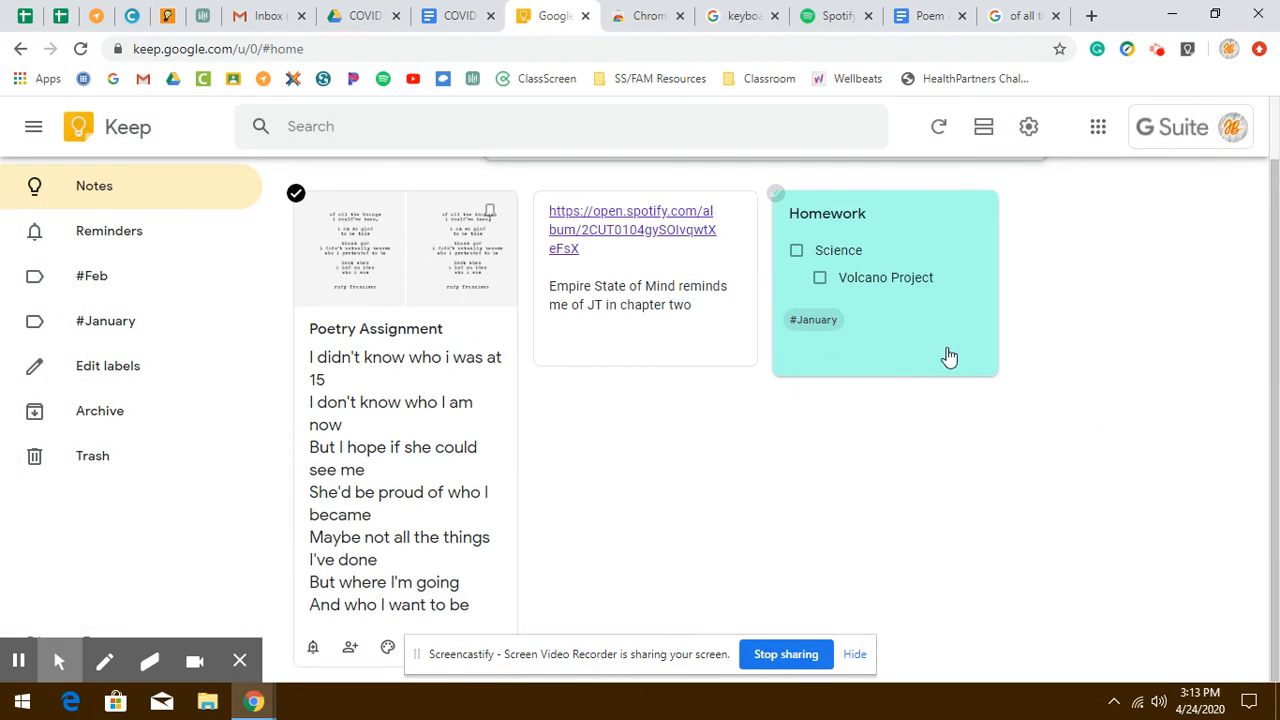
- Switch to the Poem Assignment document and open the Keep side panel
{"action": "left_click", "coordinate": [905, 18]}
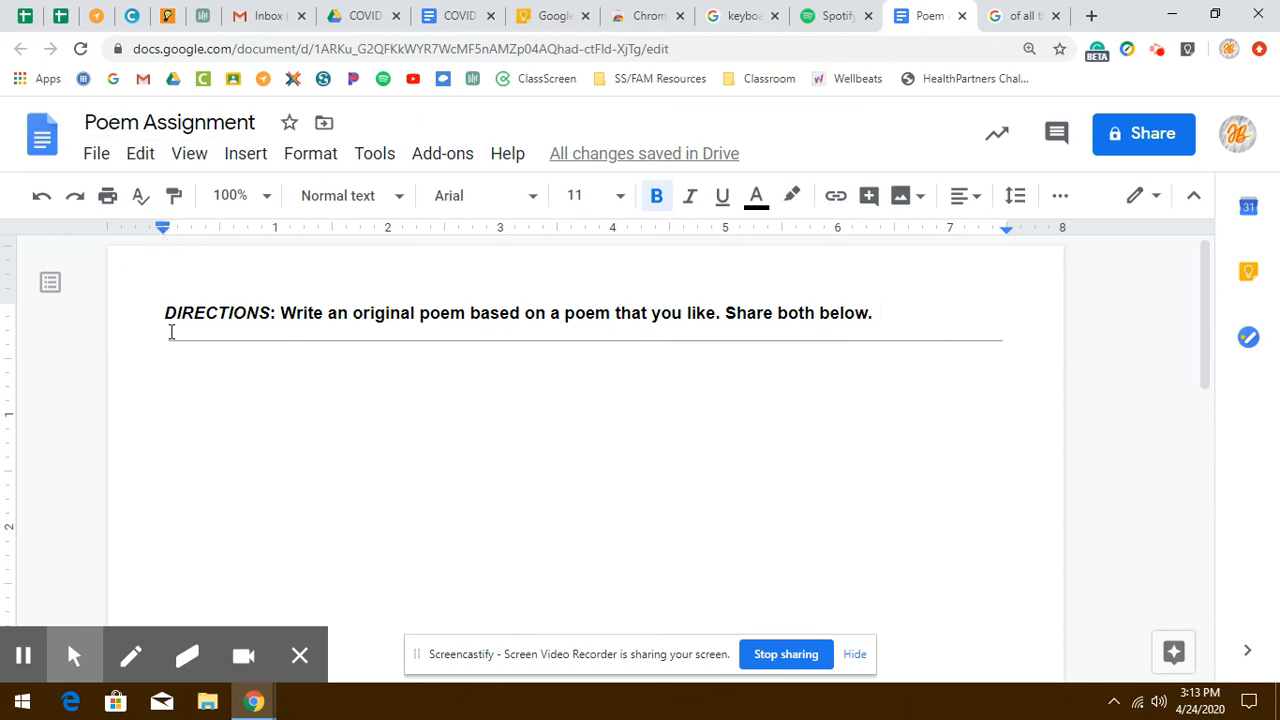
{"action": "left_click", "coordinate": [179, 370]}
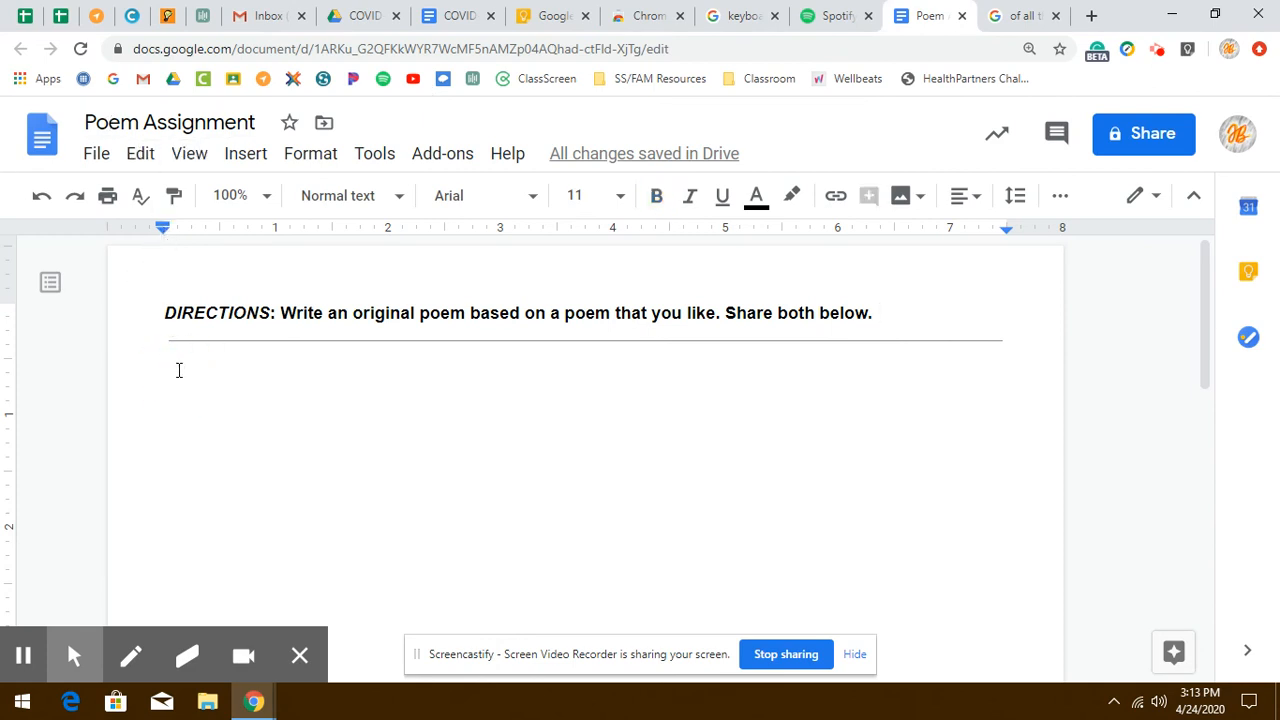
{"action": "left_click", "coordinate": [1251, 276]}
{"action": "left_click", "coordinate": [895, 274]}
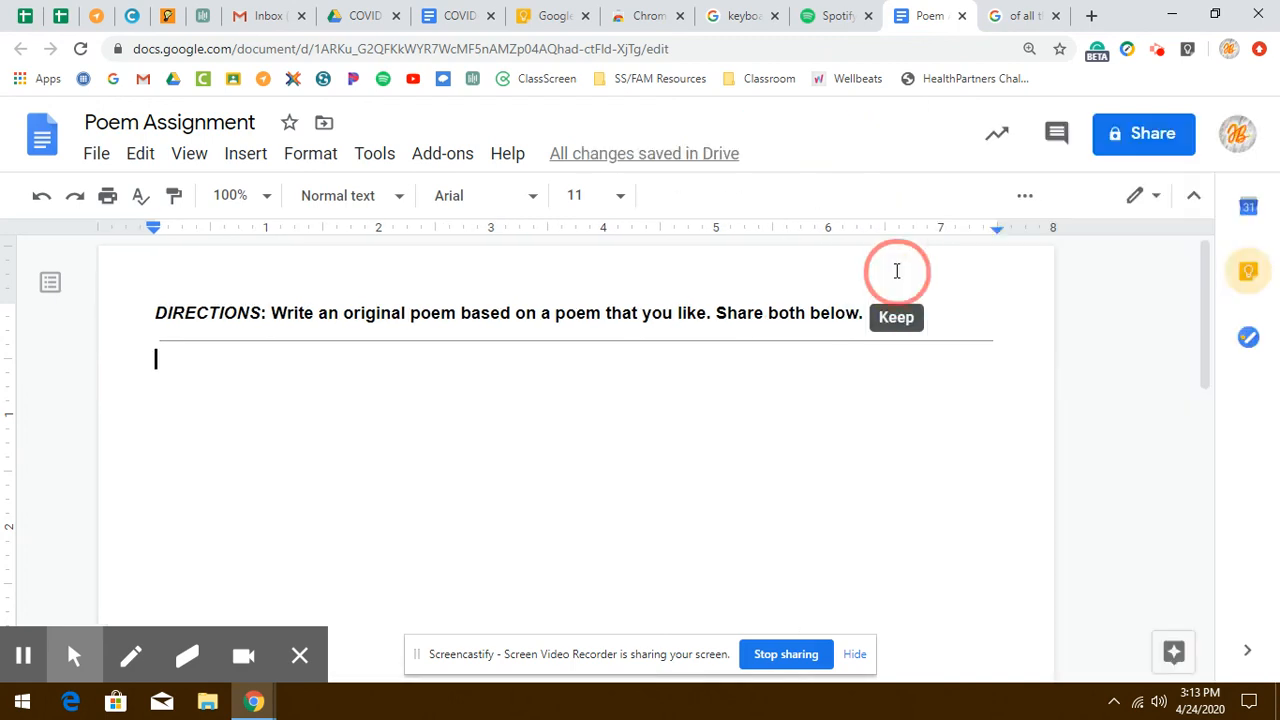
{"action": "left_click", "coordinate": [1251, 278]}
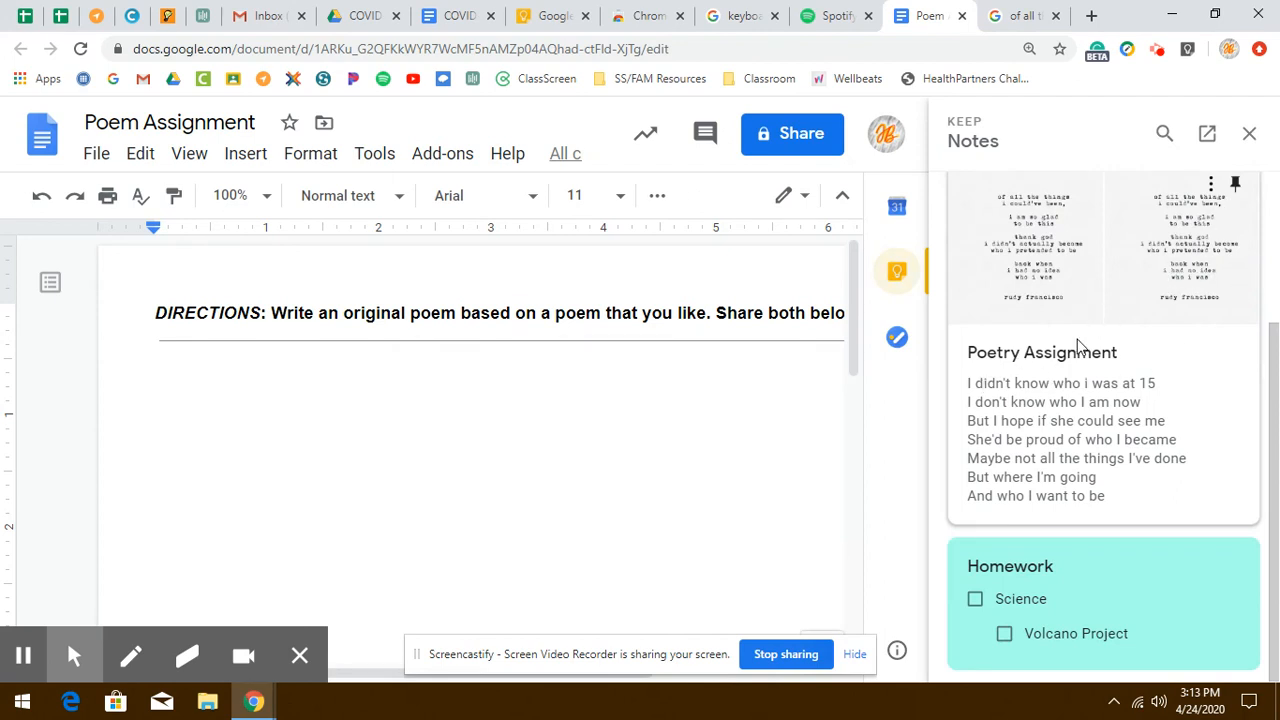
- Copy the poem text from the Poetry Assignment note and paste it below the directions in the document
{"action": "left_click", "coordinate": [995, 378]}
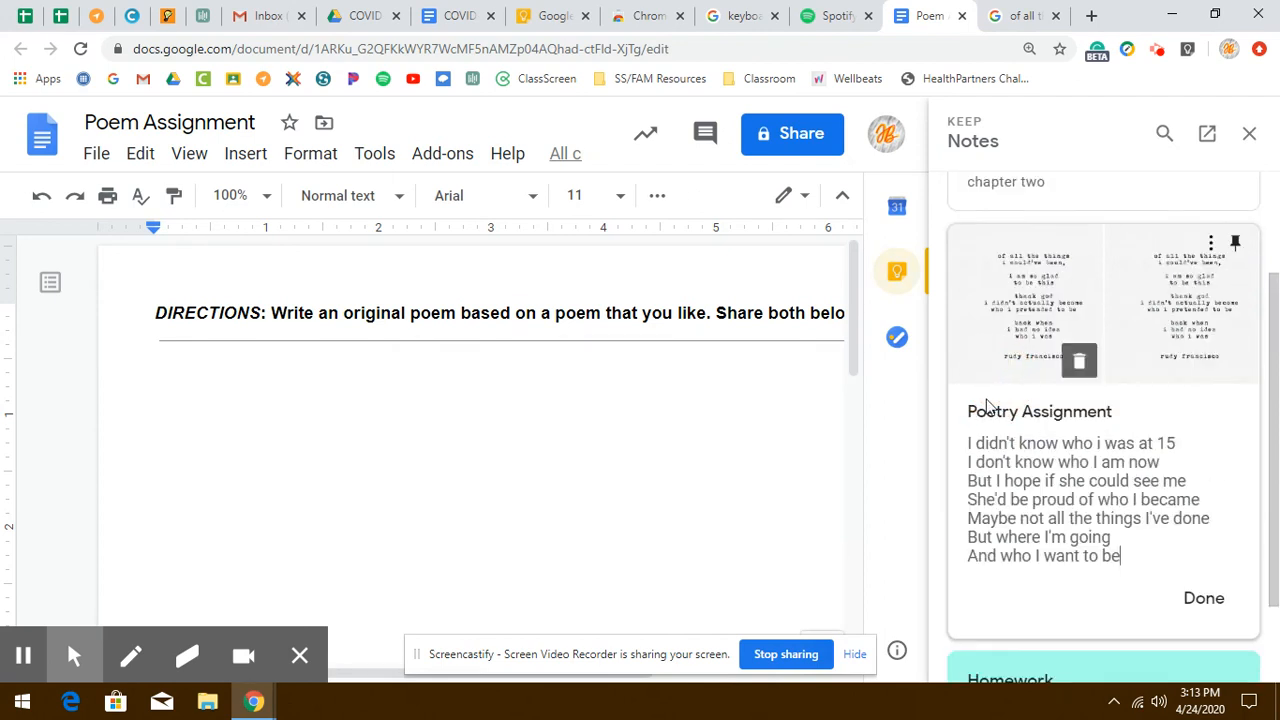
{"action": "left_click_drag", "start_coordinate": [968, 443], "coordinate": [1178, 552]}
{"action": "key", "text": "ctrl+c"}
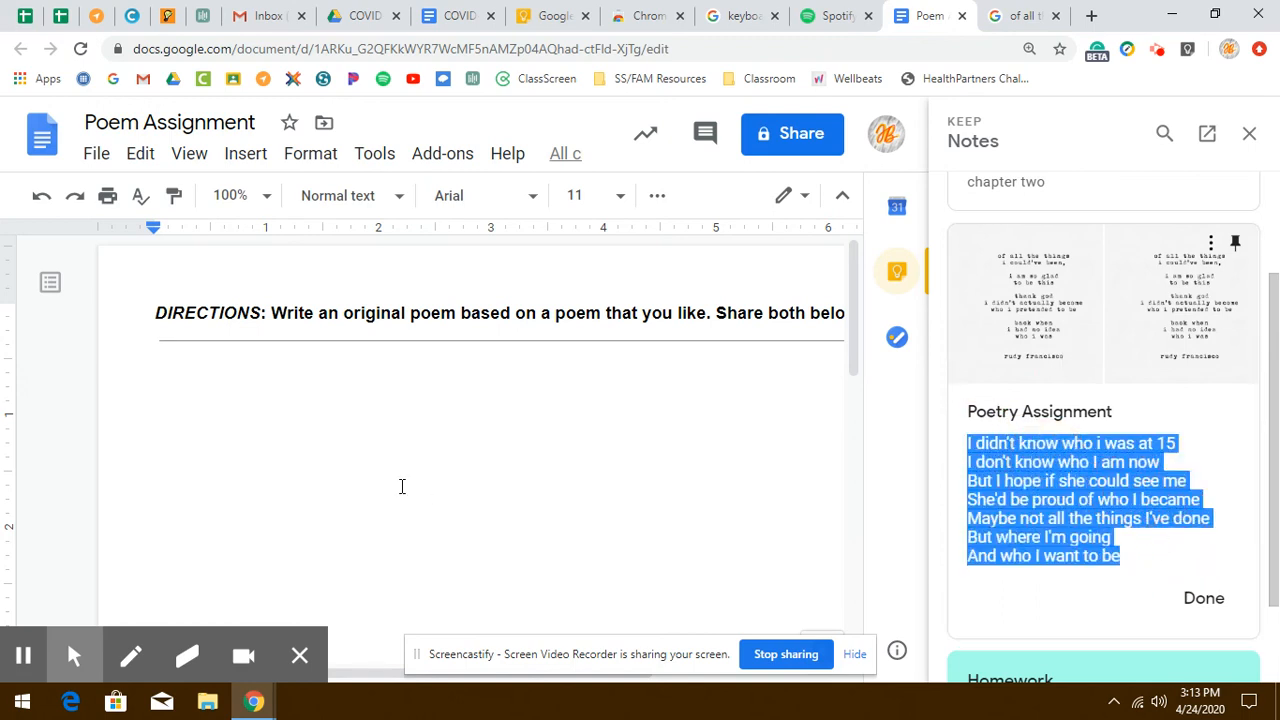
{"action": "left_click", "coordinate": [401, 486]}
{"action": "key", "text": "ctrl+v"}
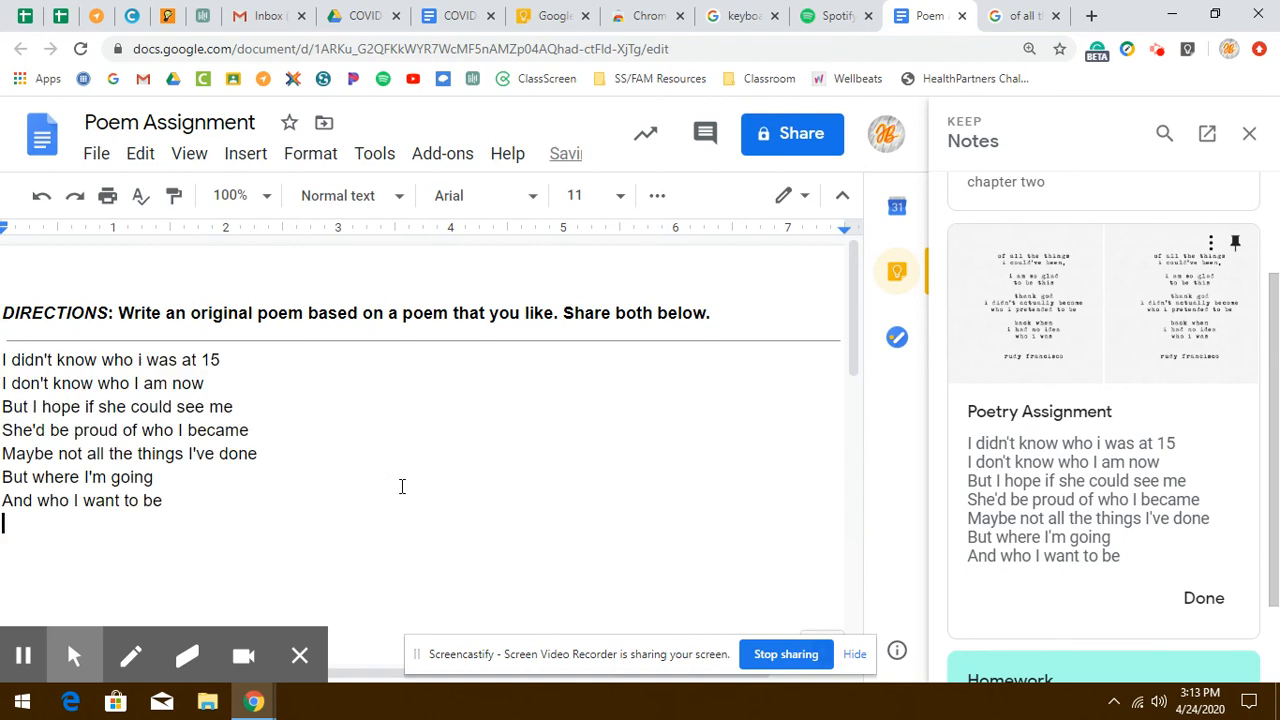
- Copy the poem image from the Keep note and paste it above the poem text in the document
{"action": "right_click", "coordinate": [1025, 315]}
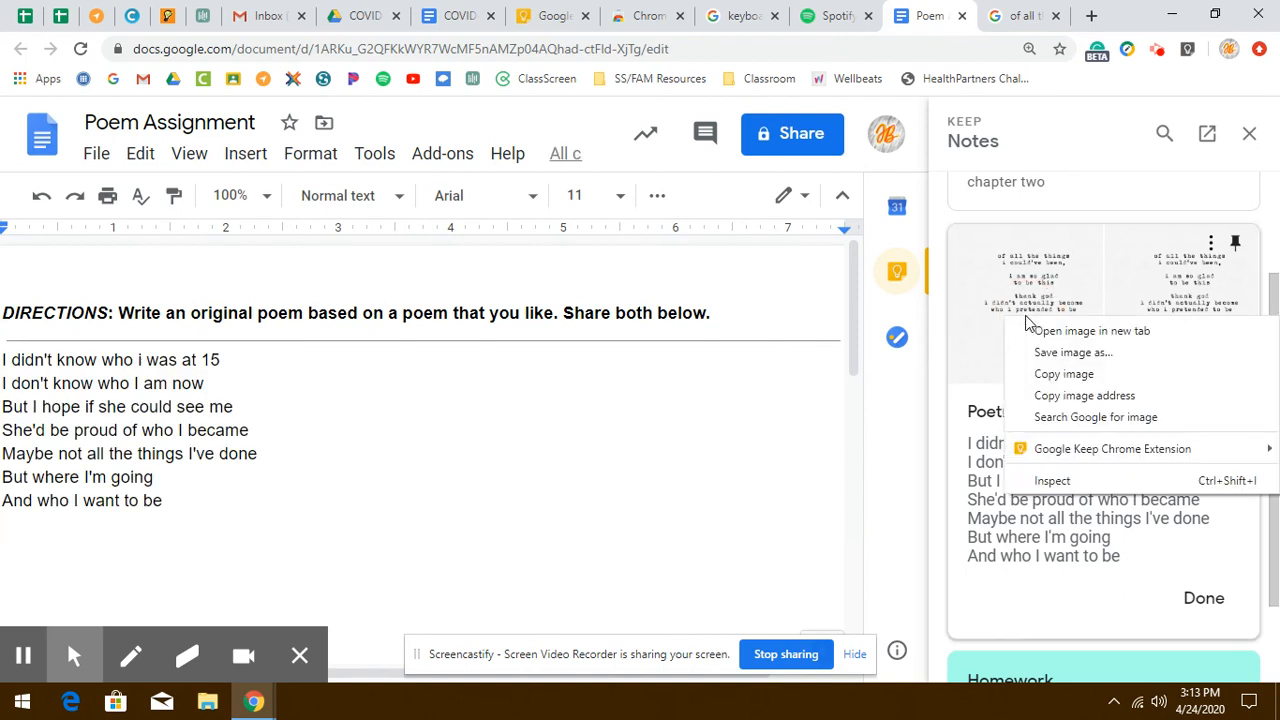
{"action": "left_click", "coordinate": [1045, 374]}
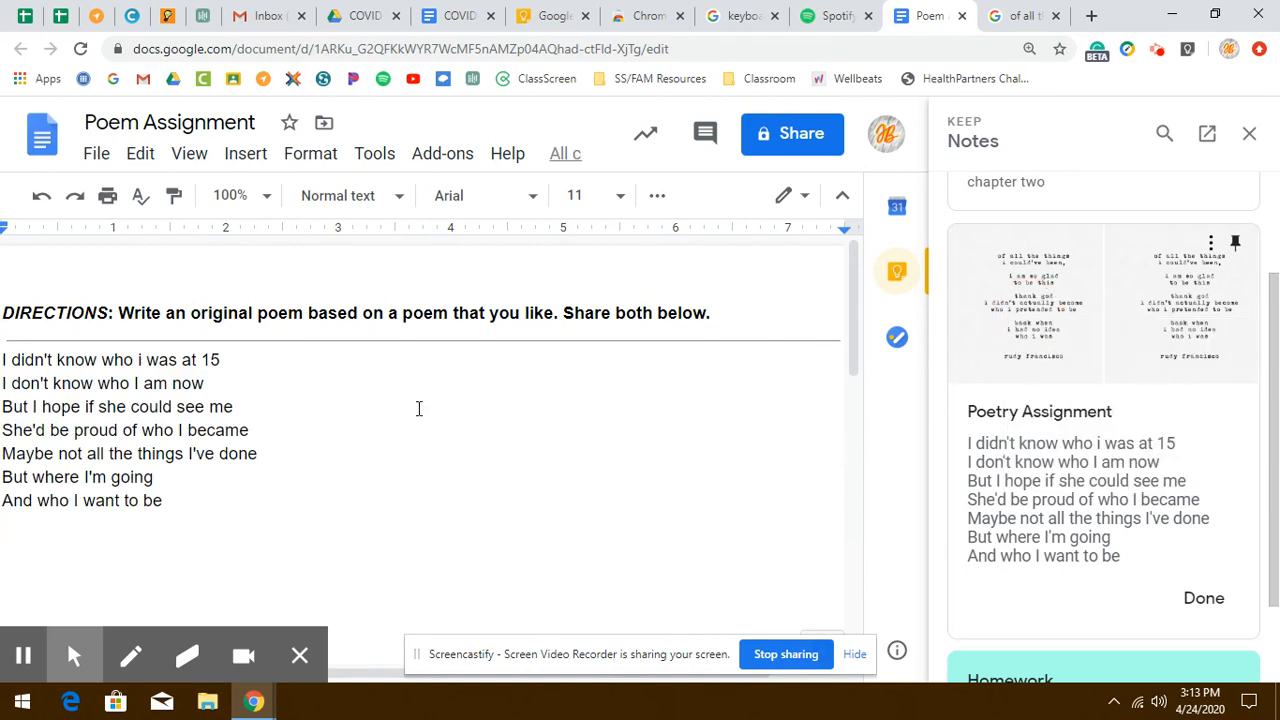
{"action": "left_click", "coordinate": [3, 359]}
{"action": "key", "text": "Return"}
{"action": "key", "text": "Return"}
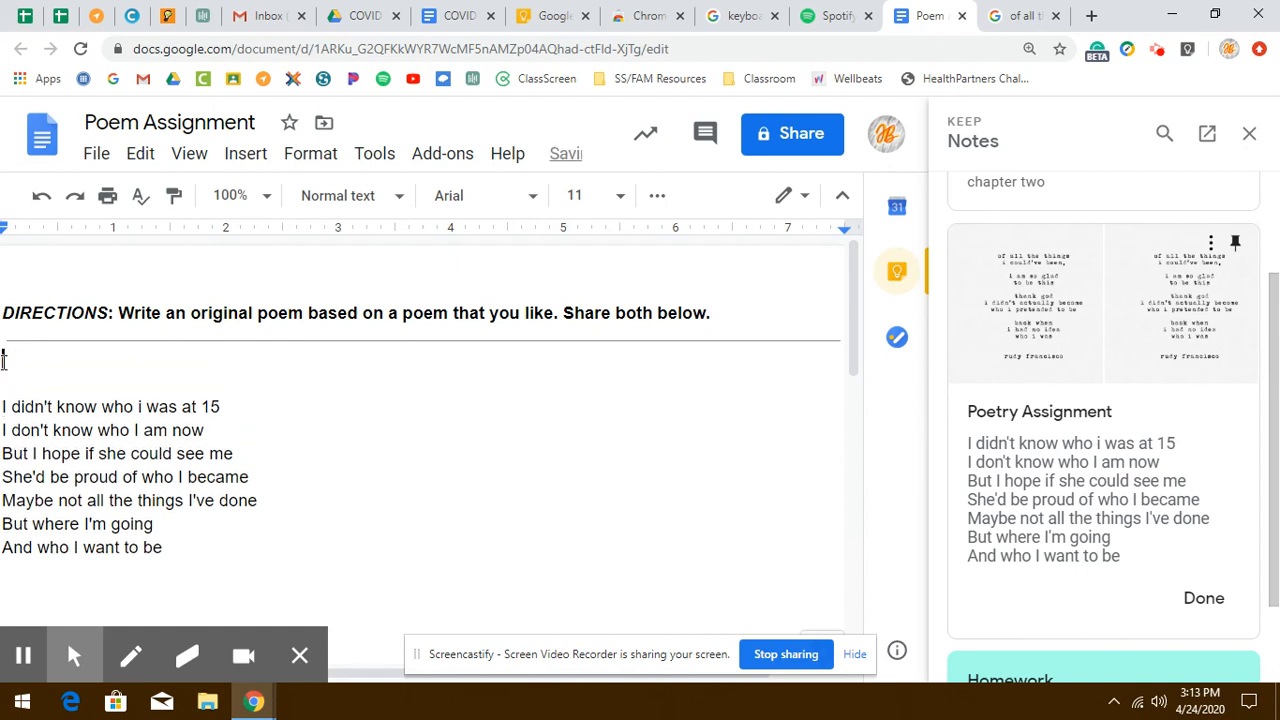
{"action": "key", "text": "ctrl+v"}
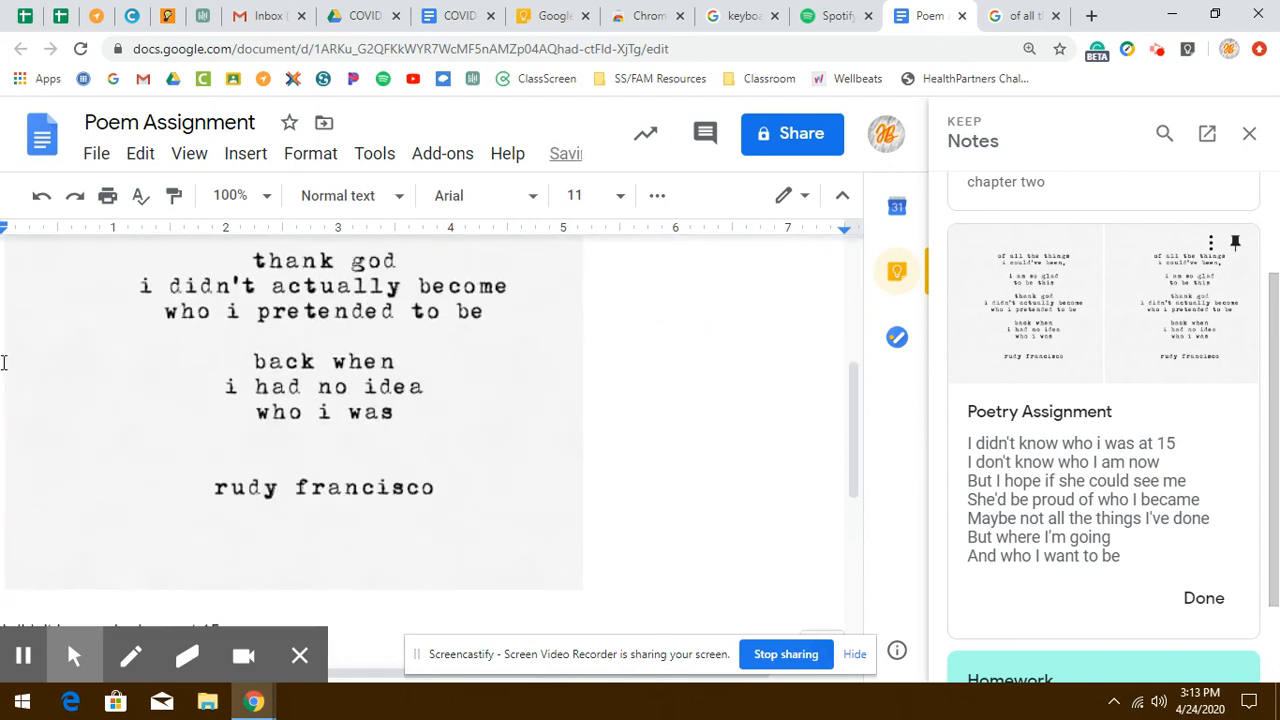
- Resize the pasted poem image smaller and close the Keep side panel
{"action": "left_click", "coordinate": [570, 535]}
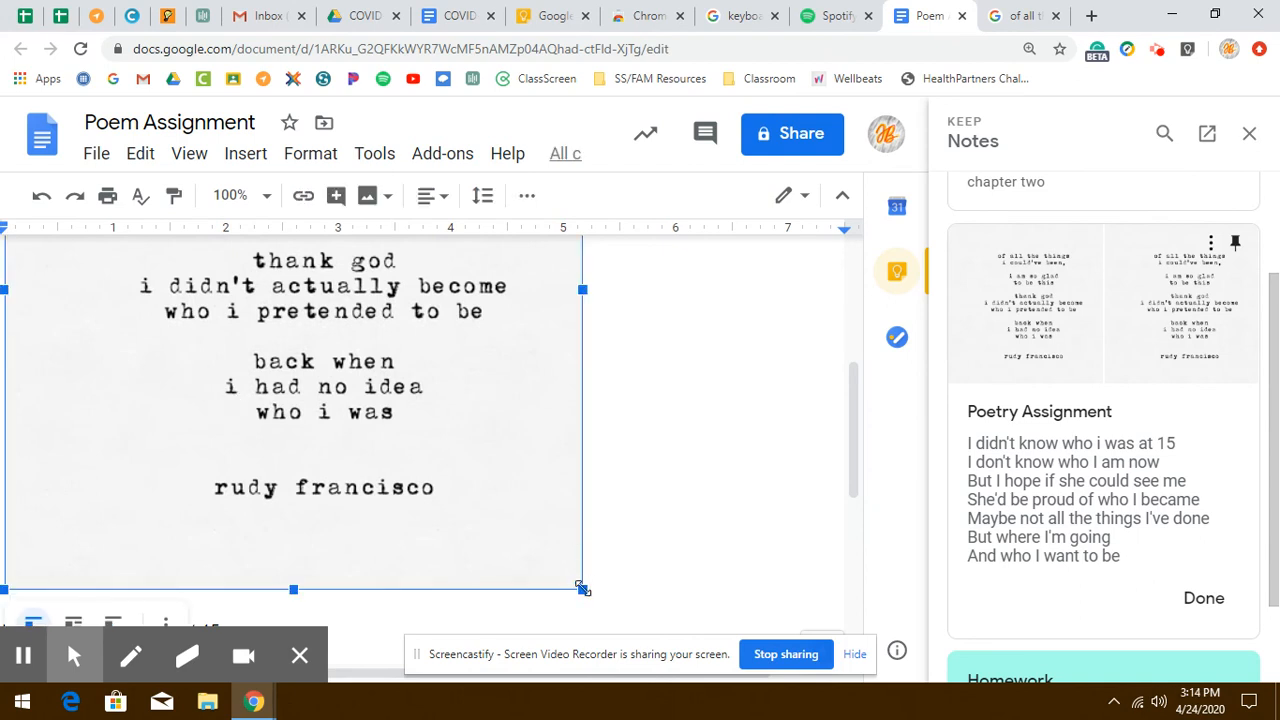
{"action": "left_click_drag", "start_coordinate": [589, 589], "coordinate": [213, 290]}
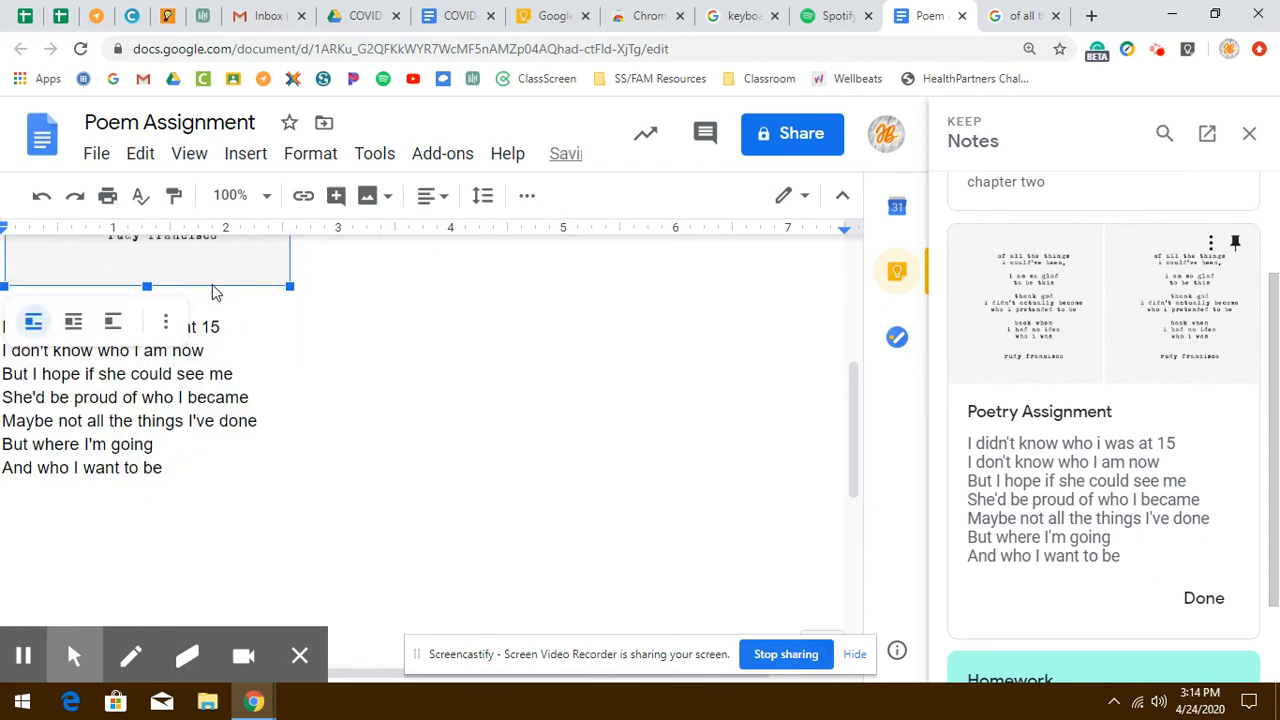
{"action": "left_click_drag", "start_coordinate": [852, 405], "coordinate": [1271, 165]}
{"action": "left_click", "coordinate": [901, 279]}
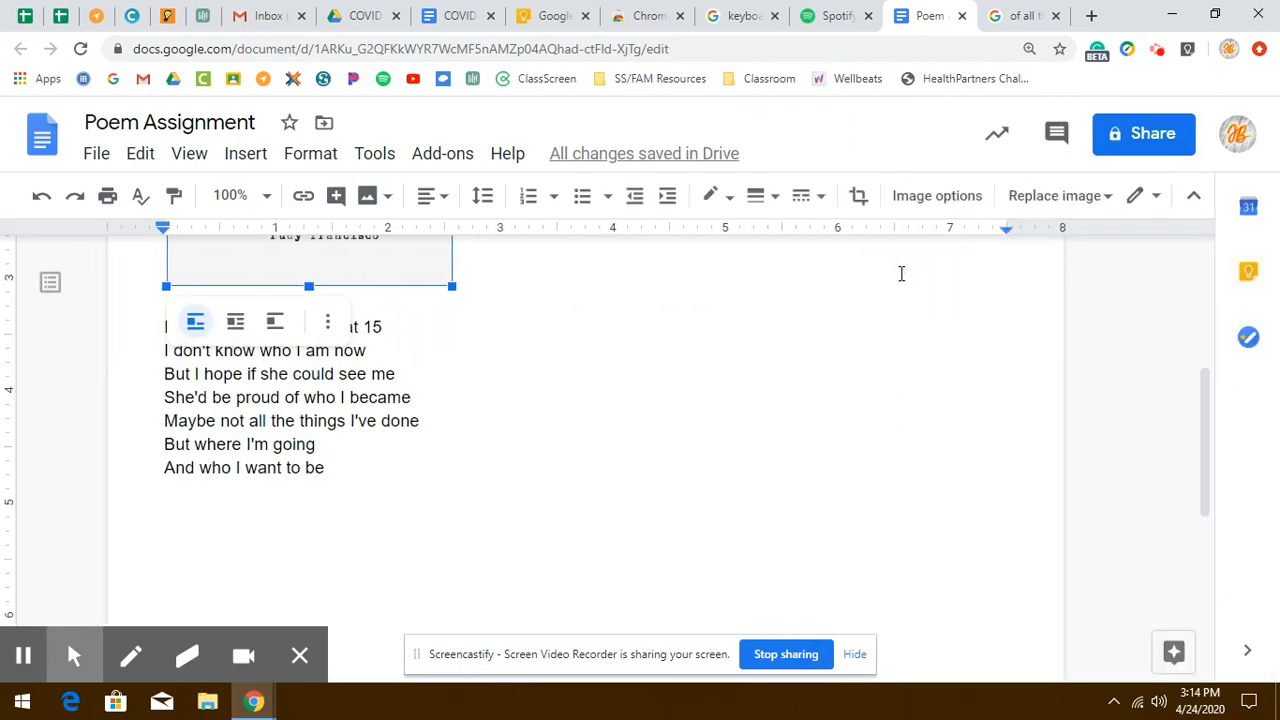
{"action": "left_click", "coordinate": [774, 349]}
{"action": "left_click_drag", "start_coordinate": [1203, 477], "coordinate": [1146, 331]}
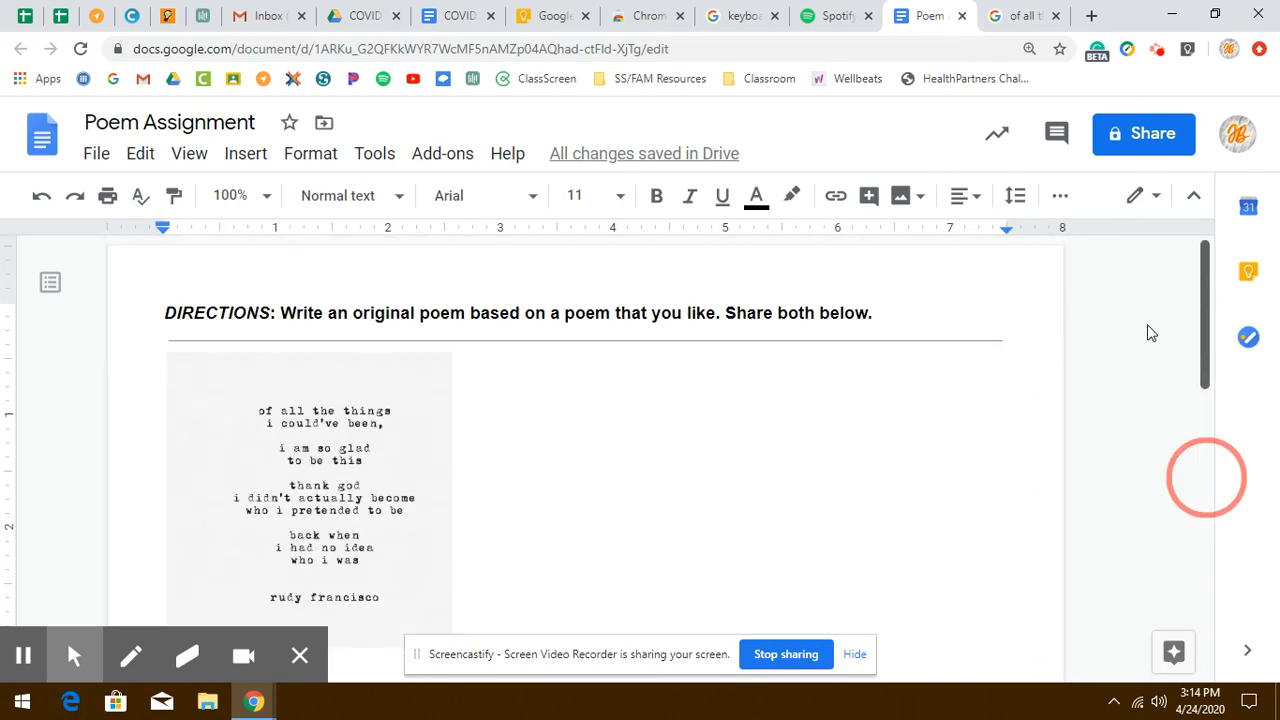
- Switch back to the Keep tab and review the saved notes
{"action": "left_click", "coordinate": [520, 12]}
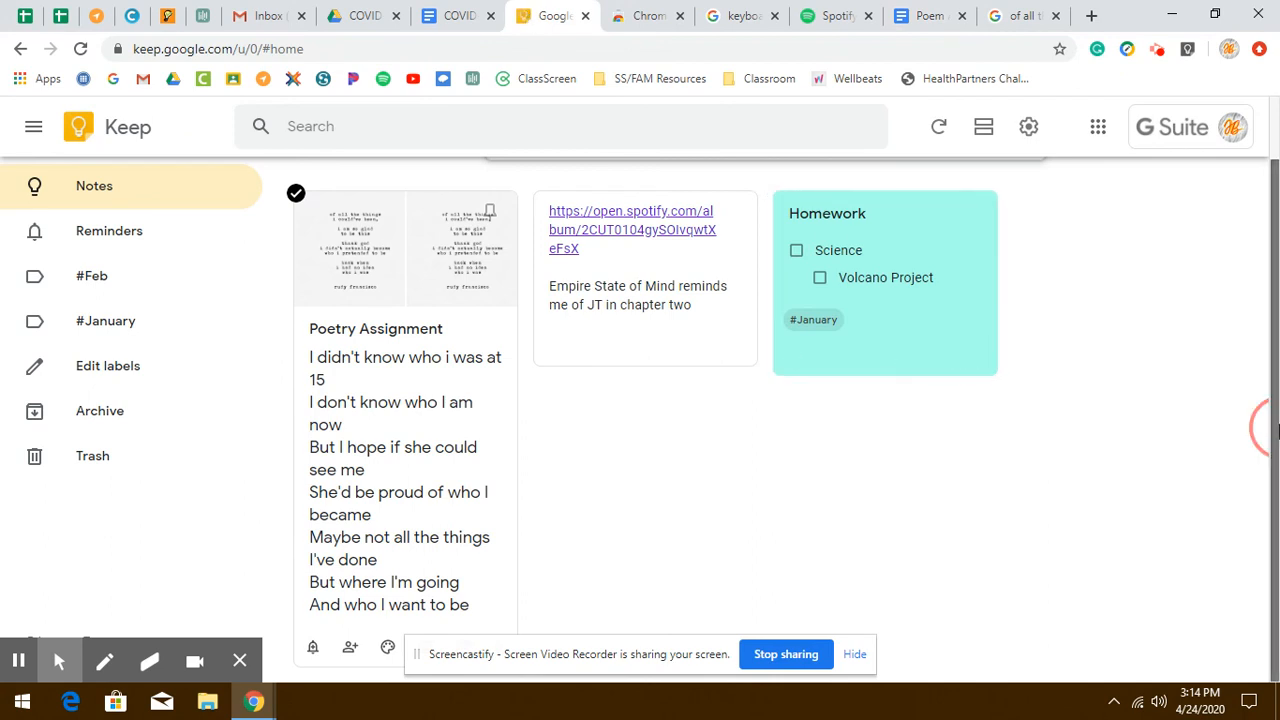
{"action": "left_click_drag", "start_coordinate": [1258, 428], "coordinate": [1241, 299]}
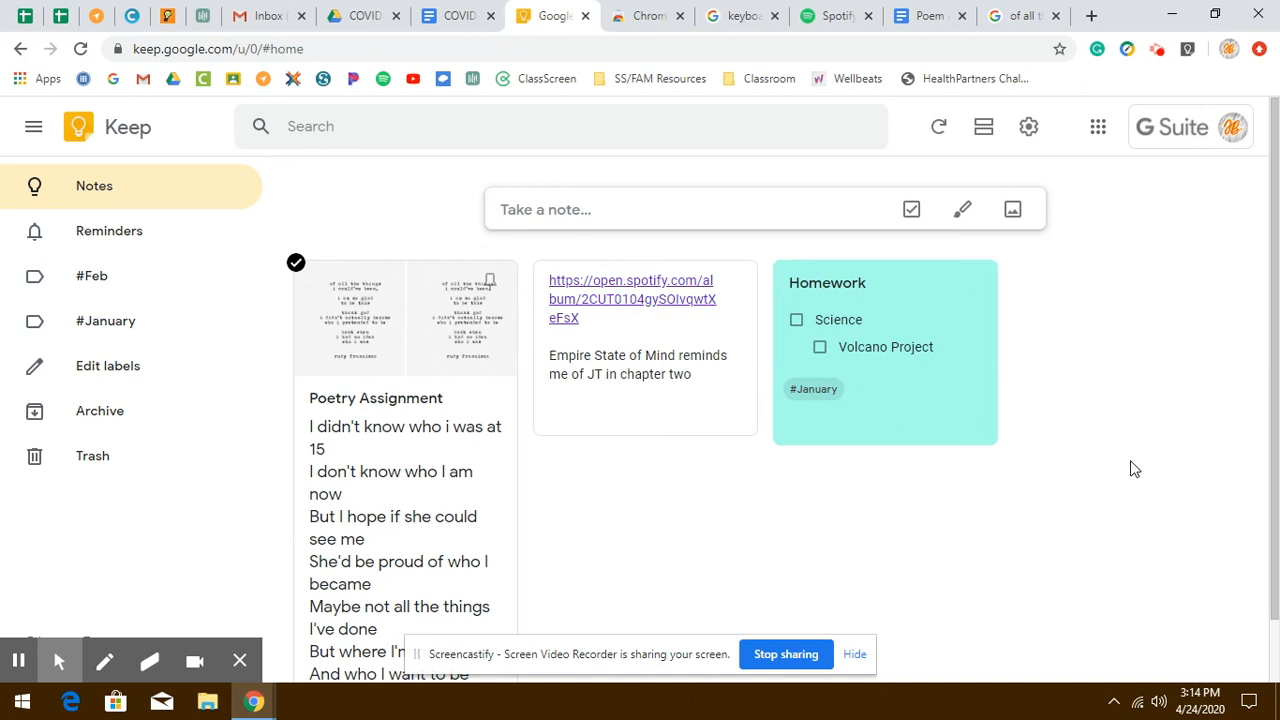
{"action": "left_click", "coordinate": [1157, 55]}
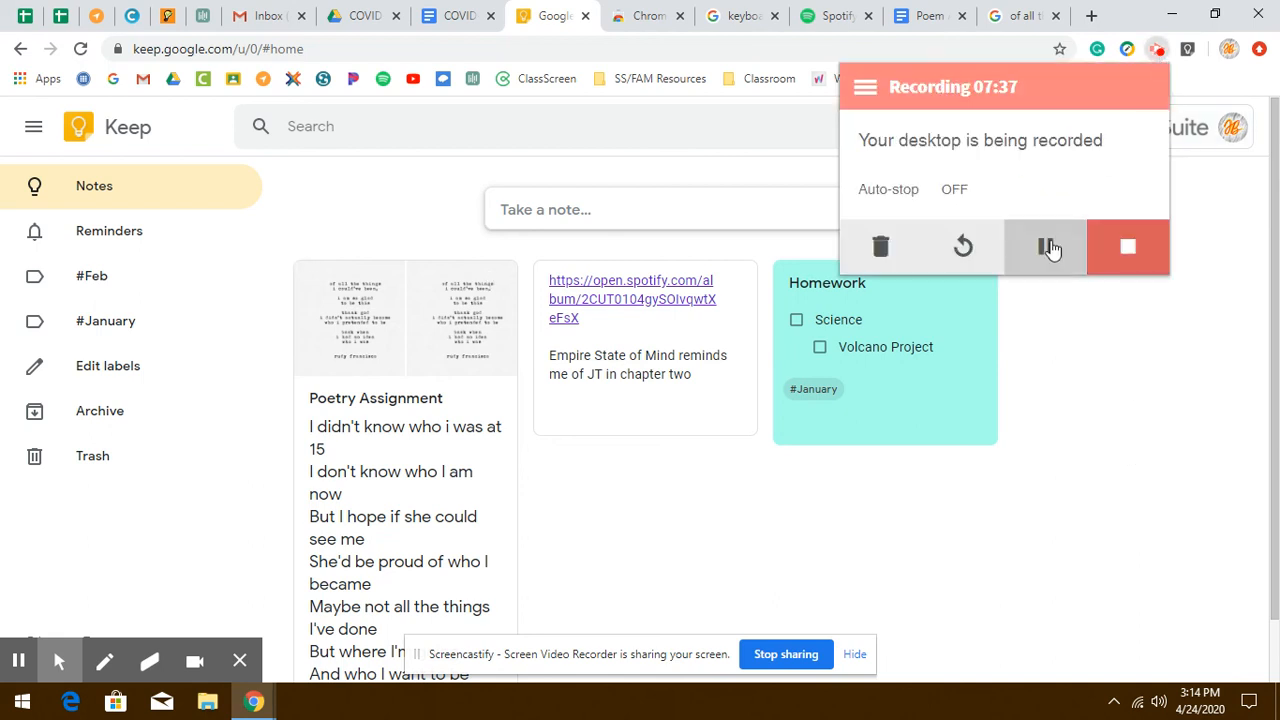